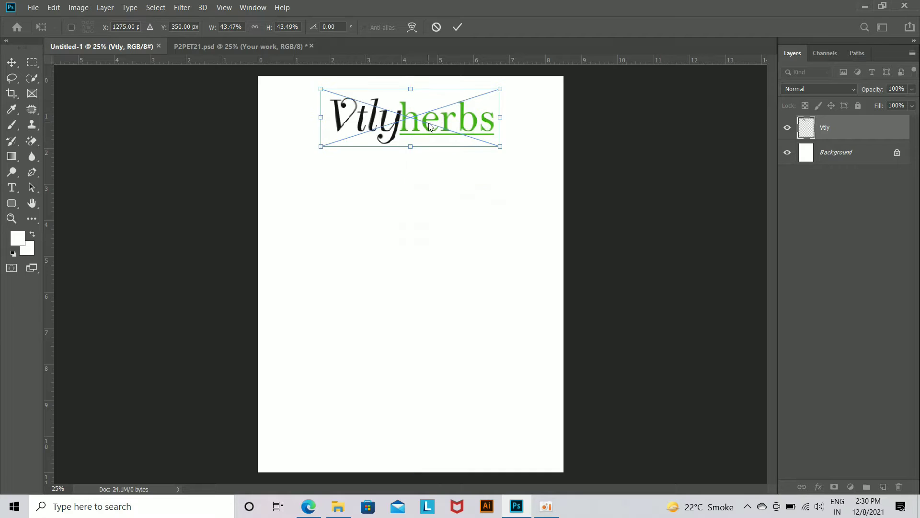
Step: Place the Vtlyherbs logo near the page's upper edge, scale it to about 38% and shift it slightly down
{"action": "right_click", "coordinate": [650, 206]}
{"action": "key", "text": "Escape"}
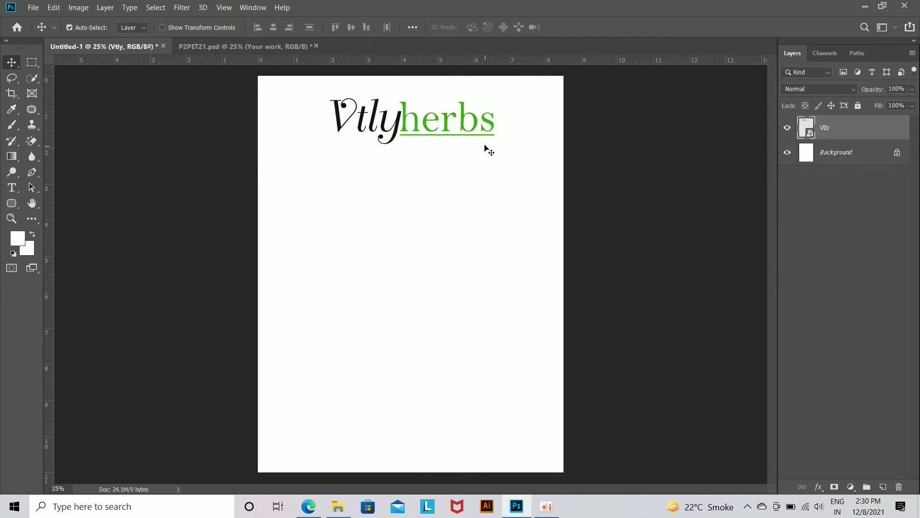
{"action": "key", "text": "ctrl+t"}
{"action": "left_click_drag", "start_coordinate": [494, 144], "coordinate": [488, 147]}
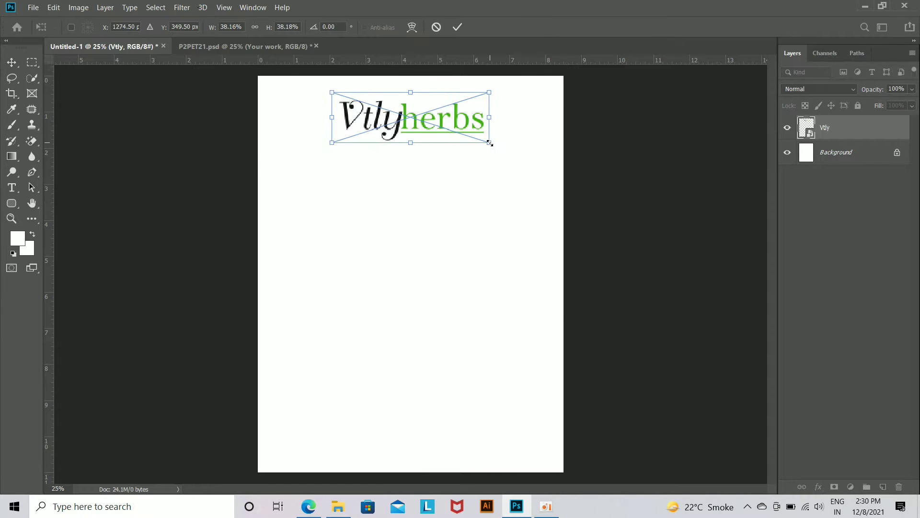
{"action": "key", "text": "Return"}
{"action": "key", "text": "ctrl+z"}
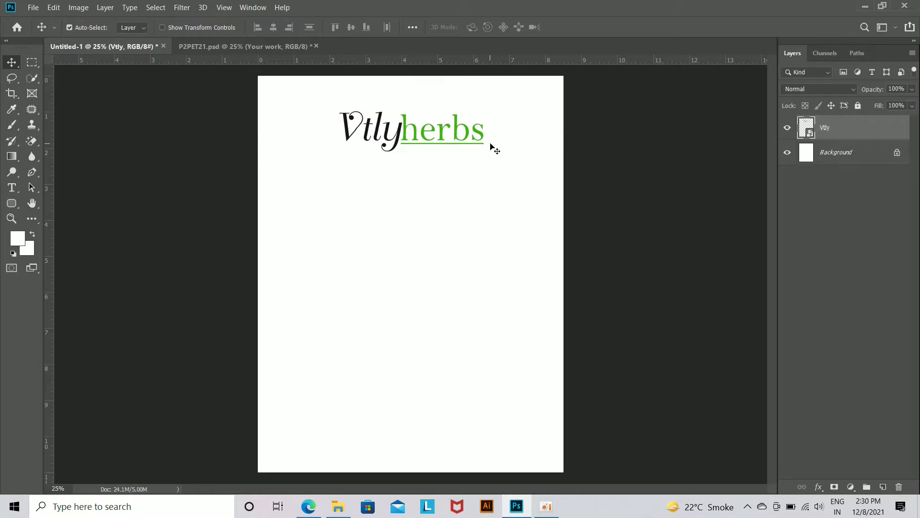
Step: Start a text line in the middle of the page and set its text color to dark green
{"action": "left_click", "coordinate": [17, 188]}
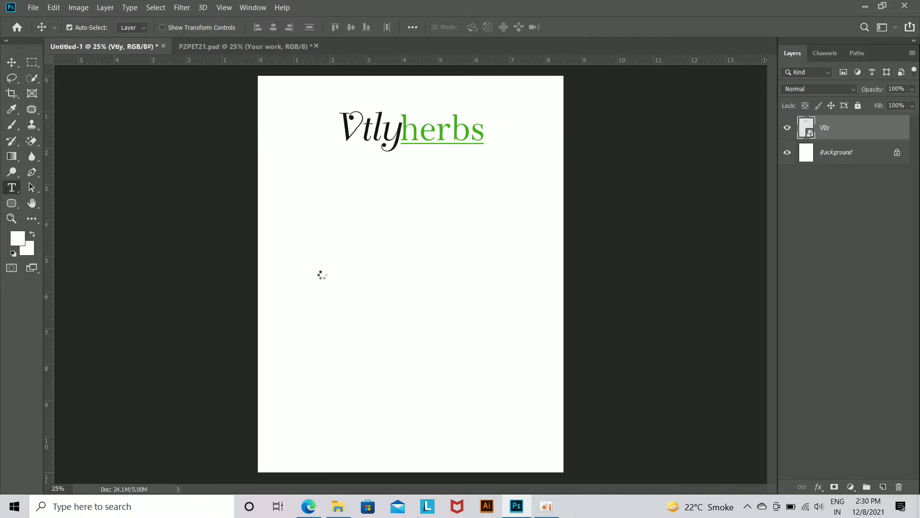
{"action": "left_click", "coordinate": [321, 273]}
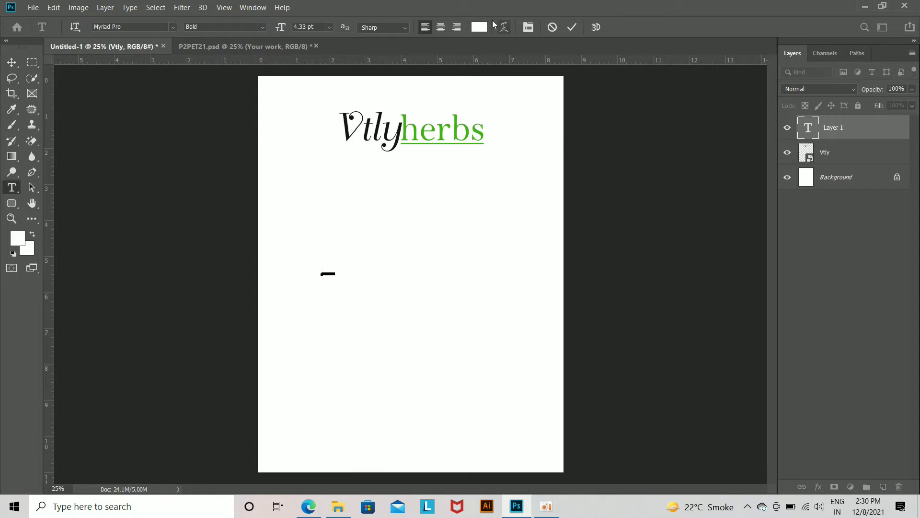
{"action": "left_click", "coordinate": [478, 27]}
{"action": "left_click", "coordinate": [718, 354]}
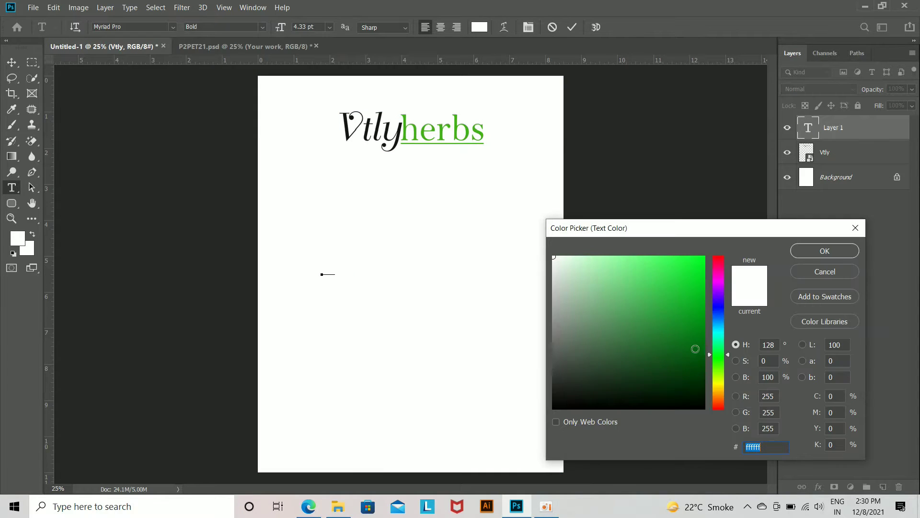
{"action": "left_click", "coordinate": [704, 350]}
{"action": "left_click", "coordinate": [824, 251]}
Step: Set the font size to 46.33 pt and enter the heading "Green Coffee"
{"action": "left_click", "coordinate": [529, 27]}
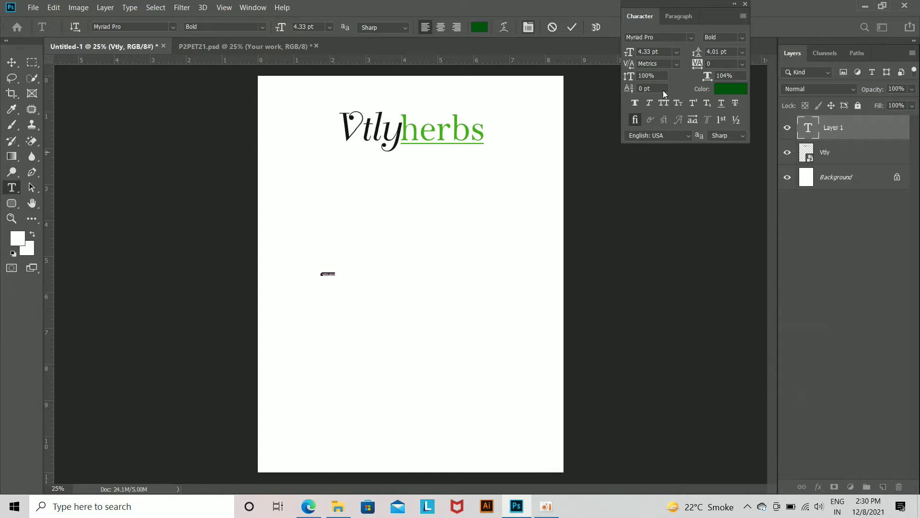
{"action": "left_click_drag", "start_coordinate": [632, 54], "coordinate": [652, 61]}
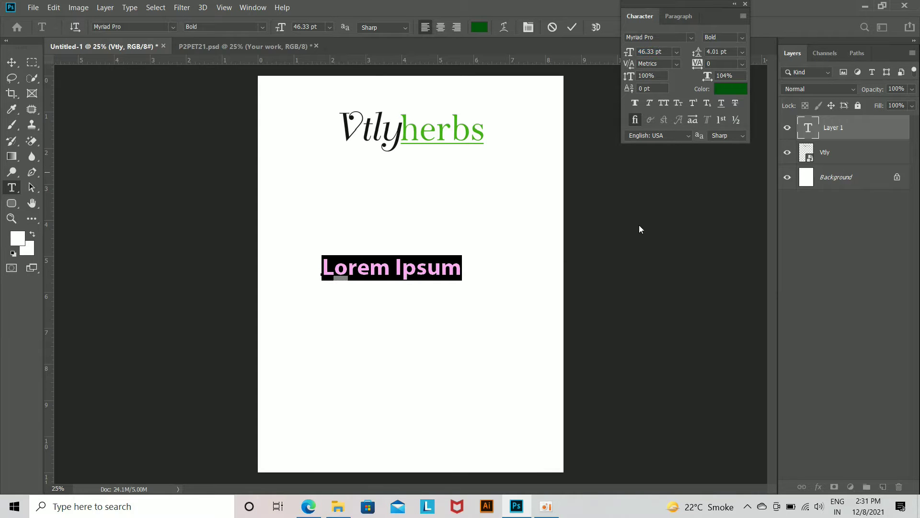
{"action": "type", "text": "g"}
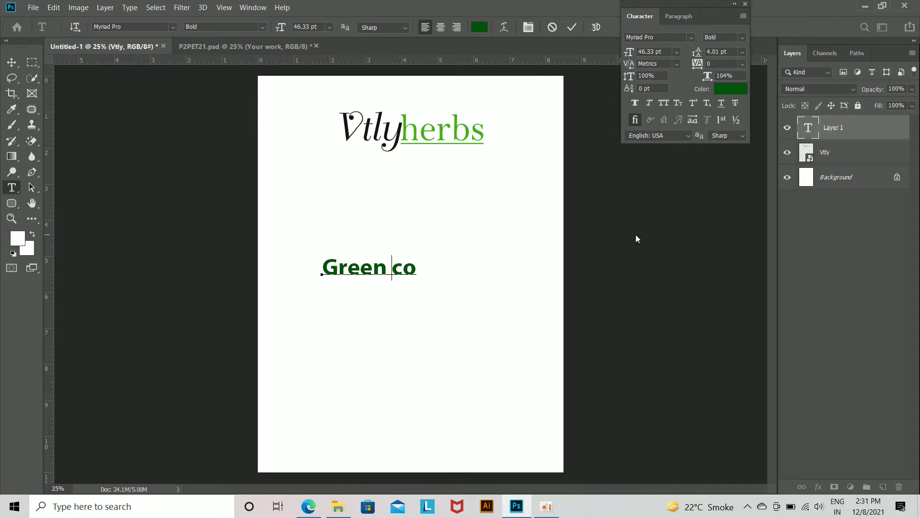
{"action": "type", "text": "ee"}
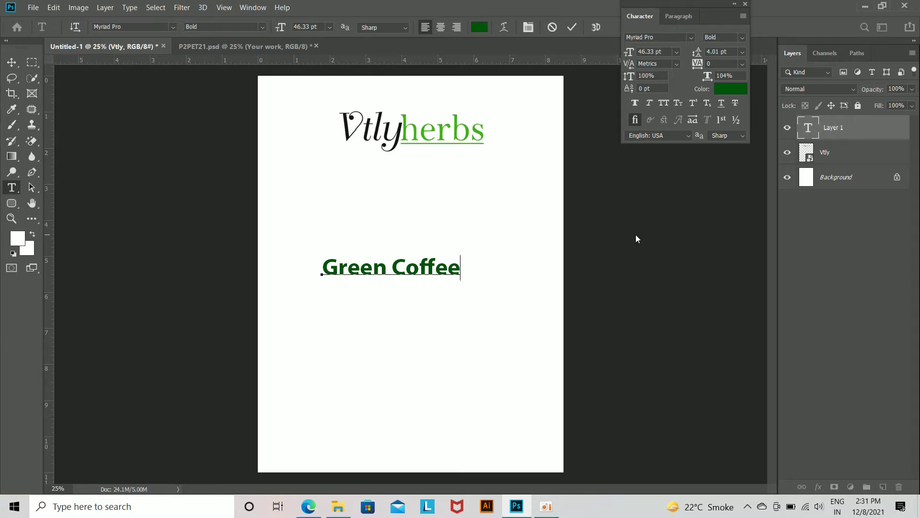
{"action": "key", "text": "ctrl+Return"}
Step: Move the Green Coffee heading up beneath the logo, enlarge it to about 59.88 pt, and shift the logo slightly down toward it
{"action": "left_click_drag", "start_coordinate": [436, 271], "coordinate": [474, 206]}
{"action": "key", "text": "ctrl+t"}
{"action": "key", "text": "Return"}
{"action": "left_click_drag", "start_coordinate": [458, 158], "coordinate": [491, 163]}
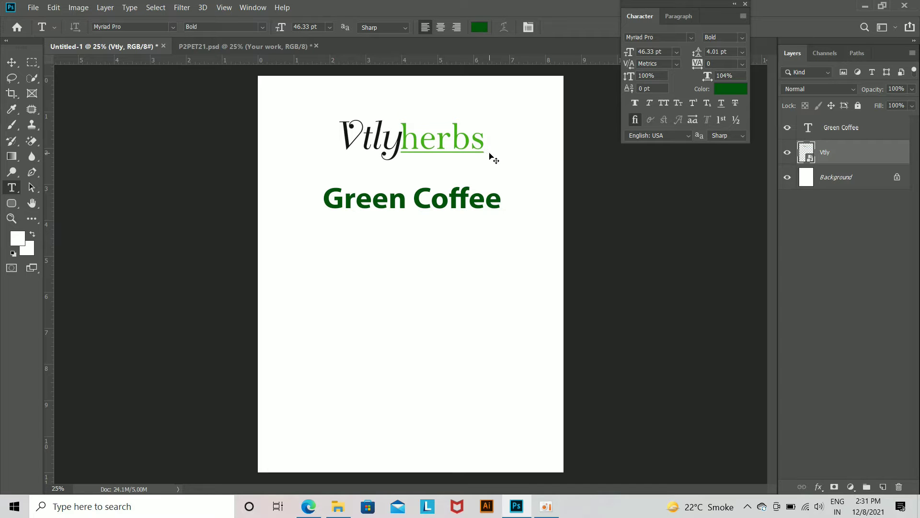
{"action": "left_click", "coordinate": [850, 132]}
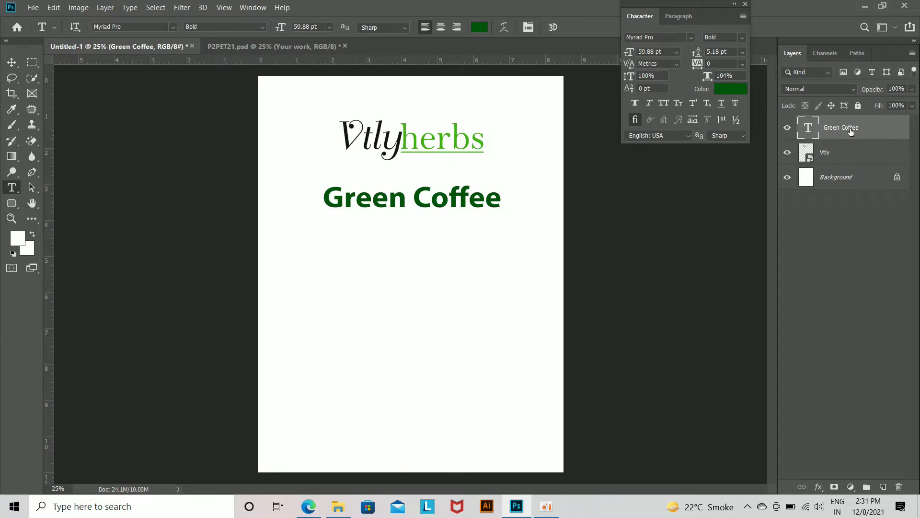
Step: Add a text line reading "Fit hai to fine hai 11" below the heading
{"action": "left_click", "coordinate": [425, 286]}
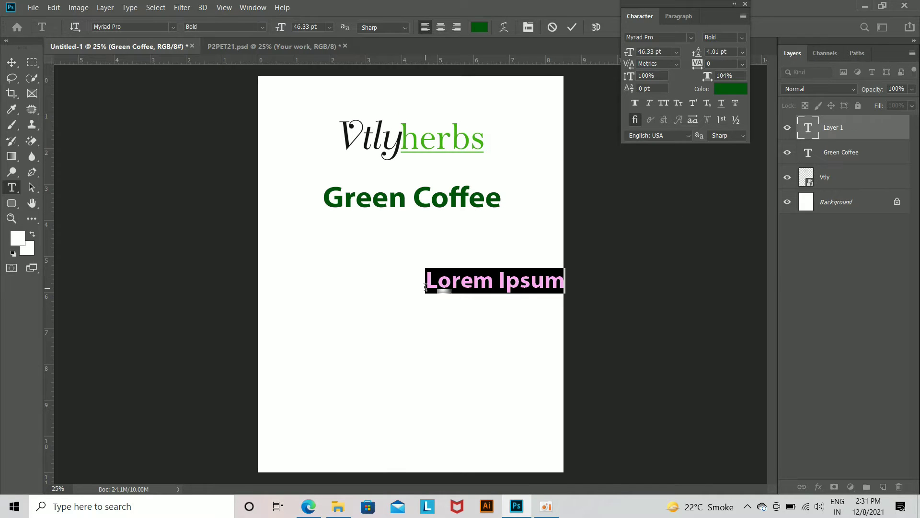
{"action": "type", "text": "Fit hai t"}
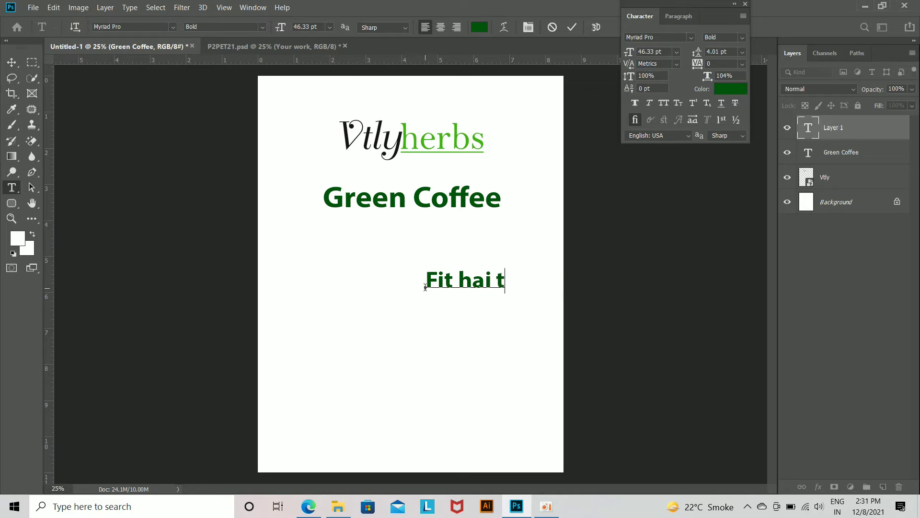
{"action": "type", "text": "o fine"}
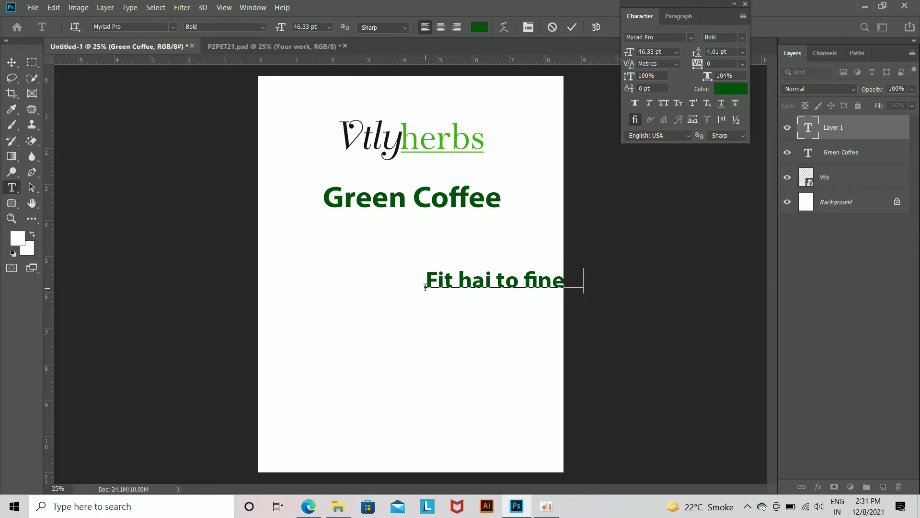
{"action": "key", "text": "ctrl+Return"}
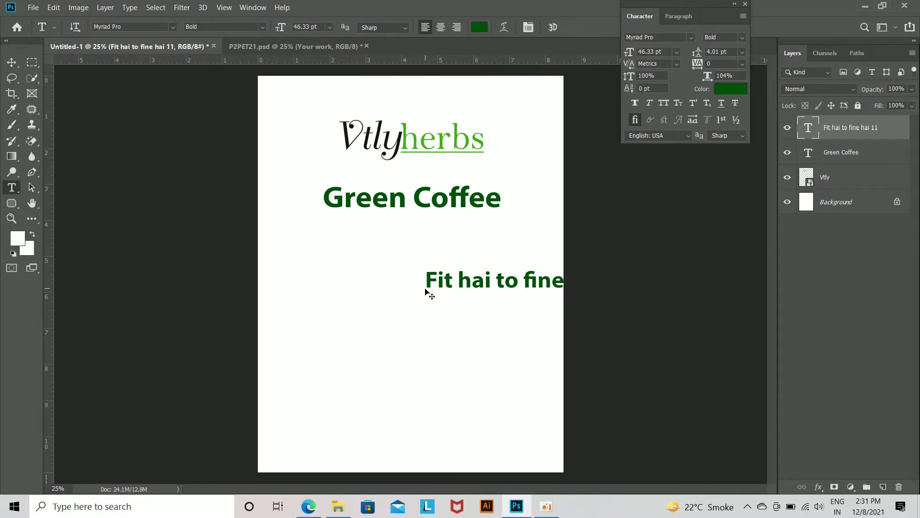
Step: Scale the tagline down to about 35.6%, giving a 16.5 pt font size
{"action": "key", "text": "ctrl+t"}
{"action": "left_click_drag", "start_coordinate": [634, 291], "coordinate": [476, 219]}
{"action": "key", "text": "Escape"}
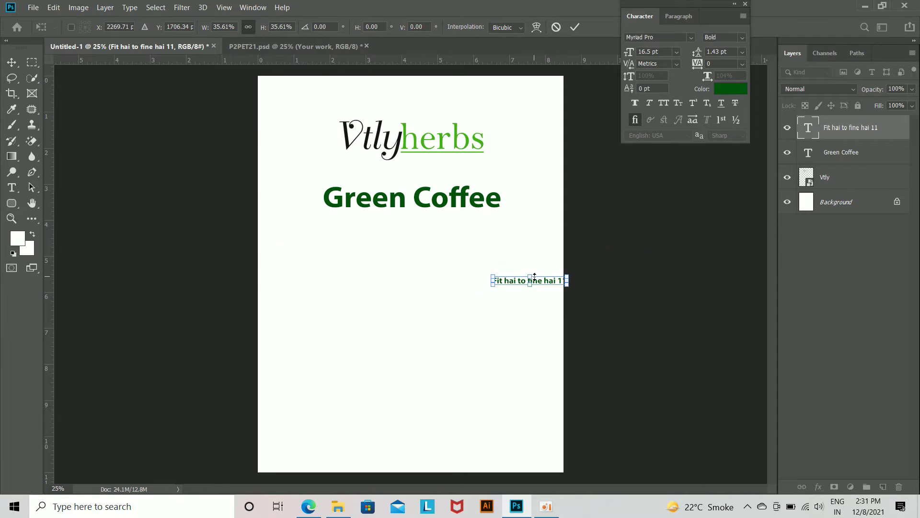
Step: Try positioning the tagline under the green underline of the logo, toward its right end
{"action": "left_click", "coordinate": [6, 64]}
{"action": "left_click_drag", "start_coordinate": [555, 294], "coordinate": [533, 245]}
{"action": "left_click_drag", "start_coordinate": [515, 144], "coordinate": [569, 288]}
{"action": "key", "text": "ctrl+Up"}
{"action": "key", "text": "ctrl+Up"}
{"action": "key", "text": "ctrl+Up"}
{"action": "key", "text": "shift+Up"}
{"action": "key", "text": "shift+Up"}
{"action": "key", "text": "shift+Up"}
{"action": "key", "text": "shift+Left"}
{"action": "key", "text": "shift+Left"}
{"action": "key", "text": "shift+Left"}
{"action": "key", "text": "shift+Left"}
{"action": "key", "text": "shift+Right"}
{"action": "key", "text": "ctrl+minus"}
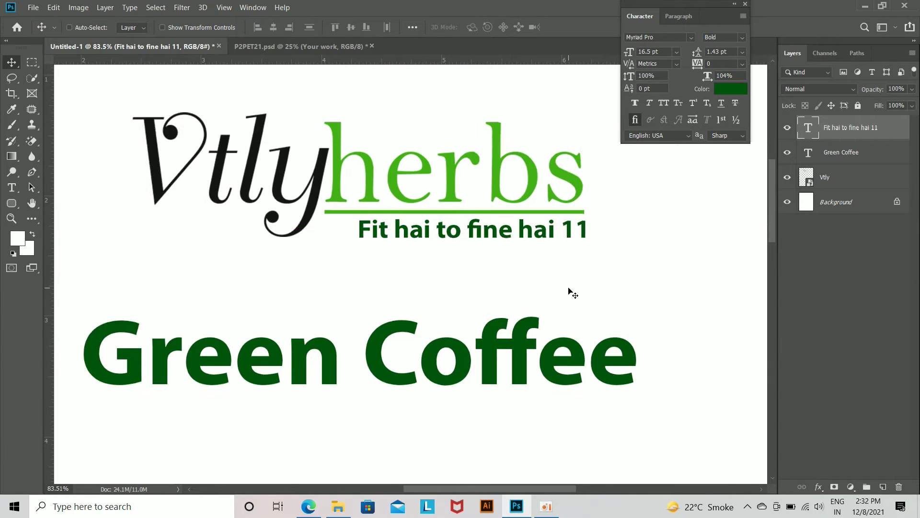
{"action": "key", "text": "ctrl+minus"}
{"action": "key", "text": "ctrl+minus"}
{"action": "key", "text": "ctrl+minus"}
{"action": "key", "text": "ctrl+minus"}
{"action": "key", "text": "ctrl+minus"}
{"action": "key", "text": "ctrl+plus"}
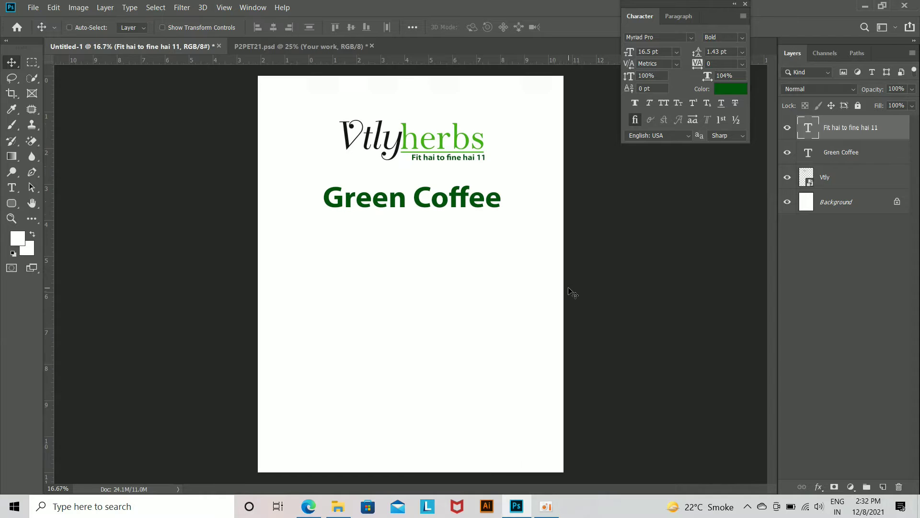
Step: Undo the tagline's repositioning
{"action": "key", "text": "ctrl+z"}
{"action": "key", "text": "ctrl+z"}
{"action": "key", "text": "ctrl+z"}
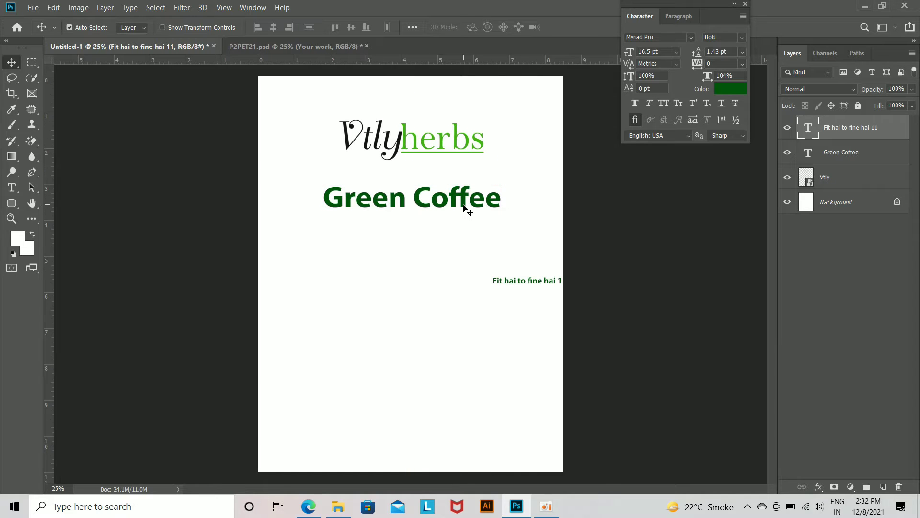
Step: Place the tagline just beneath the logo's underline, aligned with the right end of "herbs"
{"action": "key", "text": "ctrl+shift+z"}
{"action": "key", "text": "shift+Down"}
{"action": "key", "text": "shift+Down"}
{"action": "key", "text": "shift+Down"}
{"action": "key", "text": "shift+Down"}
{"action": "key", "text": "shift+Down"}
{"action": "key", "text": "shift+Down"}
{"action": "key", "text": "shift+Down"}
{"action": "key", "text": "shift+Down"}
{"action": "key", "text": "shift+Down"}
{"action": "key", "text": "shift+Down"}
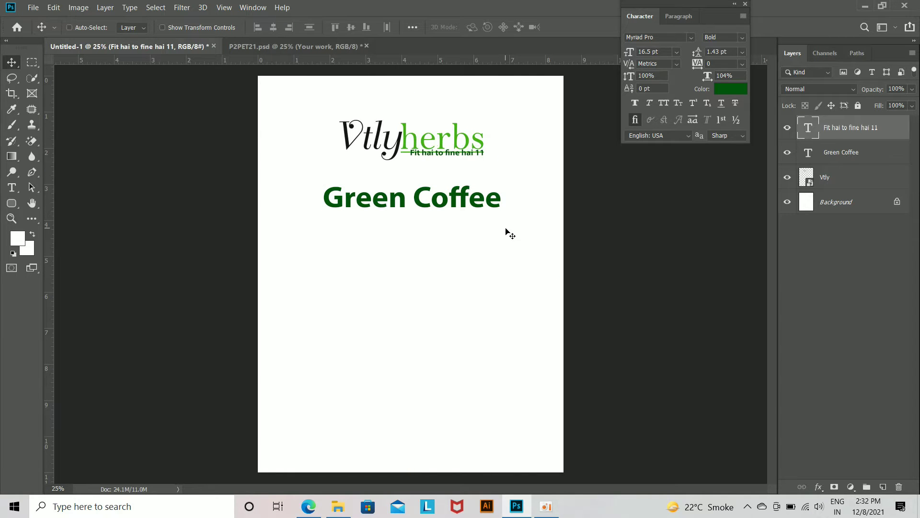
Step: Nudge the Green Coffee heading up until it sits close beneath the tagline
{"action": "left_click", "coordinate": [830, 152]}
{"action": "key", "text": "shift+Up"}
{"action": "key", "text": "shift+Up"}
{"action": "key", "text": "shift+Up"}
{"action": "key", "text": "shift+Up"}
{"action": "key", "text": "shift+Up"}
{"action": "key", "text": "shift+Up"}
{"action": "key", "text": "shift+Up"}
{"action": "key", "text": "shift+Up"}
{"action": "key", "text": "shift+Up"}
{"action": "key", "text": "shift+Up"}
{"action": "key", "text": "shift+Up"}
{"action": "key", "text": "shift+Up"}
{"action": "key", "text": "shift+Up"}
{"action": "key", "text": "shift+Up"}
{"action": "key", "text": "shift+Up"}
{"action": "key", "text": "shift+Up"}
{"action": "key", "text": "shift+Up"}
{"action": "key", "text": "shift+Down"}
{"action": "key", "text": "shift+Down"}
{"action": "key", "text": "shift+Down"}
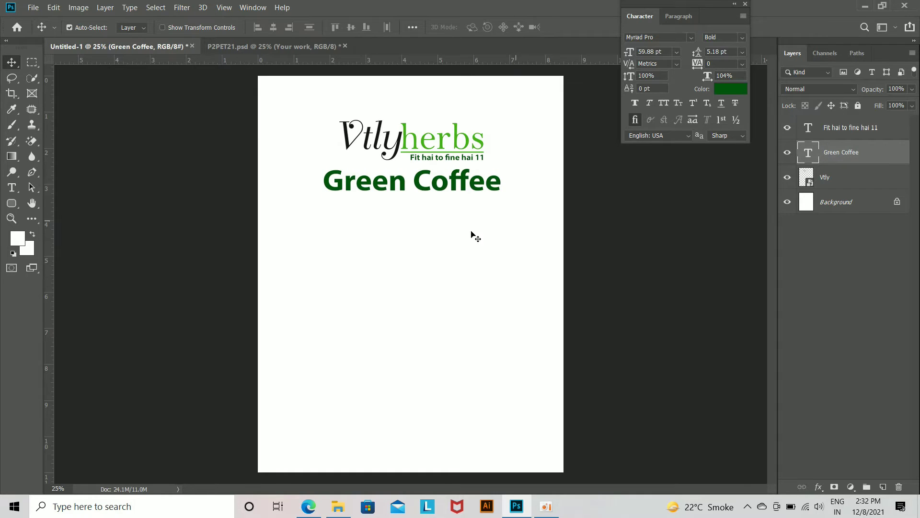
Step: Move the logo and tagline together left until they line up with the left edge of the Green Coffee heading
{"action": "left_click", "coordinate": [848, 178]}
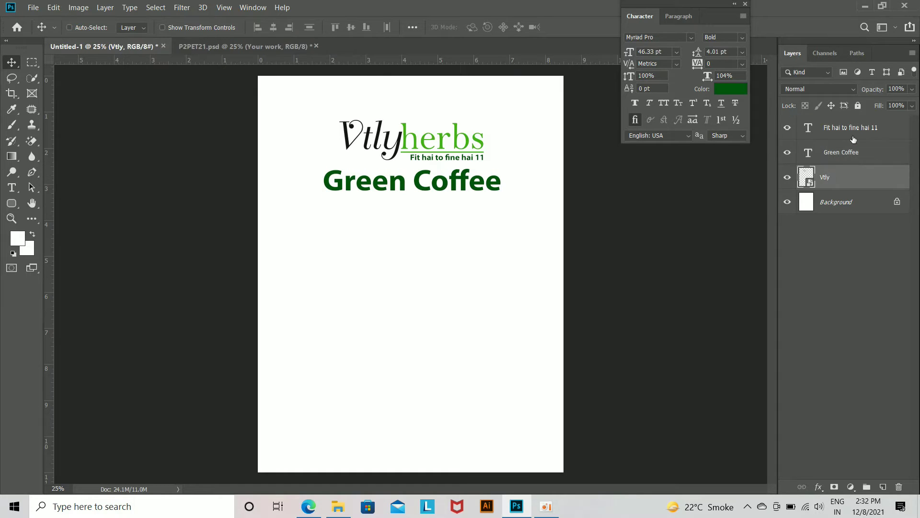
{"action": "left_click", "coordinate": [851, 139], "text": "ctrl"}
{"action": "key", "text": "shift+Left"}
{"action": "key", "text": "shift+Left"}
{"action": "key", "text": "shift+Left"}
{"action": "key", "text": "shift+Left"}
{"action": "key", "text": "shift+Left"}
{"action": "key", "text": "shift+Left"}
{"action": "key", "text": "shift+Left"}
{"action": "key", "text": "shift+Left"}
{"action": "key", "text": "shift+Left"}
{"action": "key", "text": "shift+Left"}
{"action": "key", "text": "shift+Left"}
{"action": "key", "text": "shift+Left"}
{"action": "key", "text": "shift+Left"}
{"action": "key", "text": "shift+Left"}
{"action": "key", "text": "shift+Left"}
{"action": "key", "text": "shift+Left"}
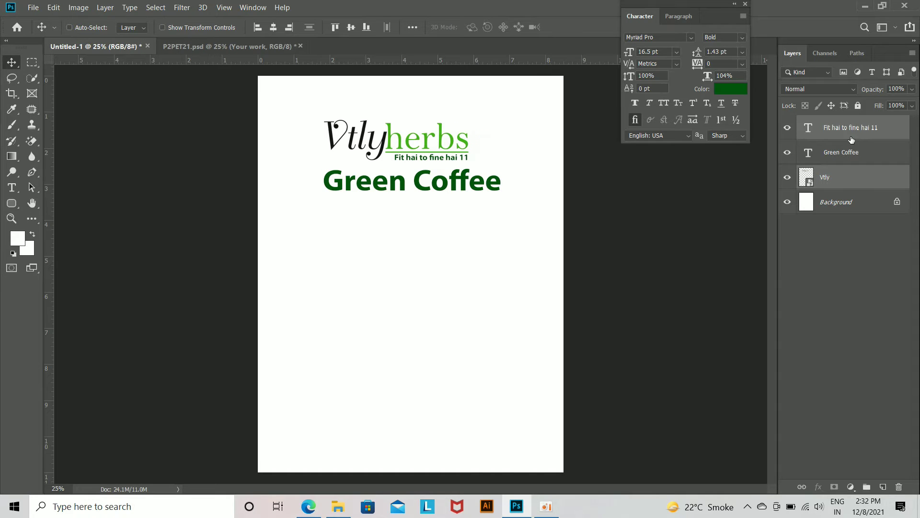
Step: Scale the logo and tagline together down to about 78%
{"action": "key", "text": "ctrl+t"}
{"action": "mouse_move", "coordinate": [465, 164]}
{"action": "left_mouse_down"}
{"action": "mouse_move", "coordinate": [461, 153]}
{"action": "mouse_move", "coordinate": [453, 162]}
{"action": "left_mouse_up"}
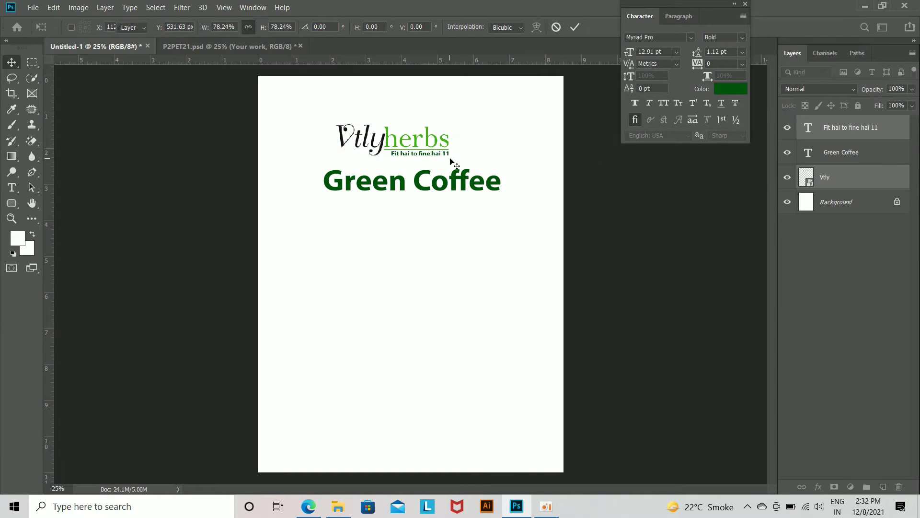
{"action": "key", "text": "Return"}
Step: Nudge the logo and tagline down and left so they sit just above the start of the Green Coffee heading
{"action": "key", "text": "shift+Down"}
{"action": "key", "text": "shift+Down"}
{"action": "key", "text": "shift+Down"}
{"action": "key", "text": "shift+Down"}
{"action": "key", "text": "shift+Down"}
{"action": "key", "text": "shift+Down"}
{"action": "key", "text": "shift+Down"}
{"action": "key", "text": "shift+Left"}
{"action": "key", "text": "shift+Left"}
{"action": "key", "text": "shift+Left"}
{"action": "key", "text": "shift+Left"}
{"action": "key", "text": "shift+Left"}
{"action": "key", "text": "shift+Left"}
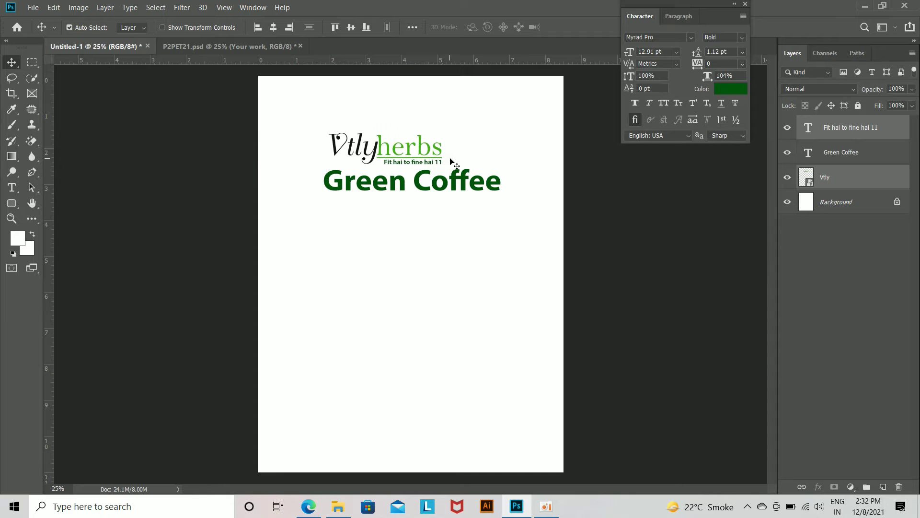
Step: Draw a square of about 140 px with the Rectangle tool, to the upper right of the logo
{"action": "left_click", "coordinate": [12, 207]}
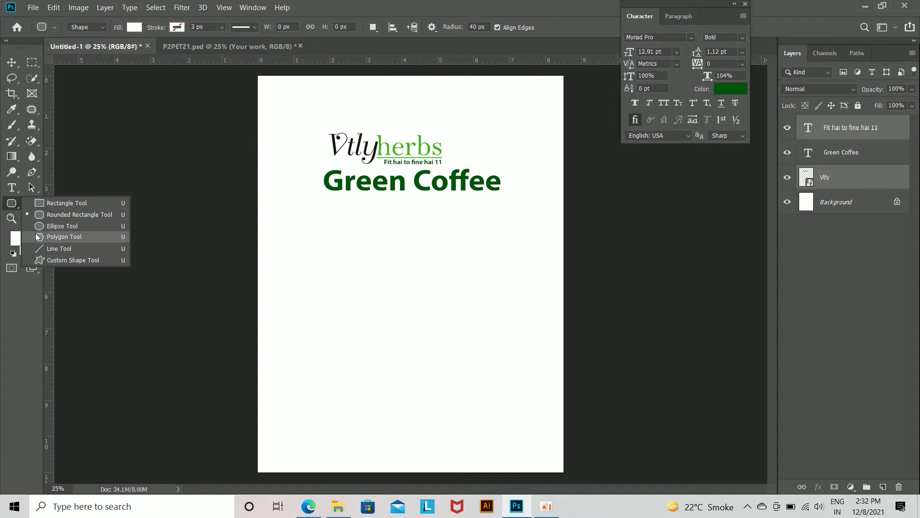
{"action": "left_click", "coordinate": [68, 203]}
{"action": "left_click_drag", "start_coordinate": [503, 129], "coordinate": [510, 138]}
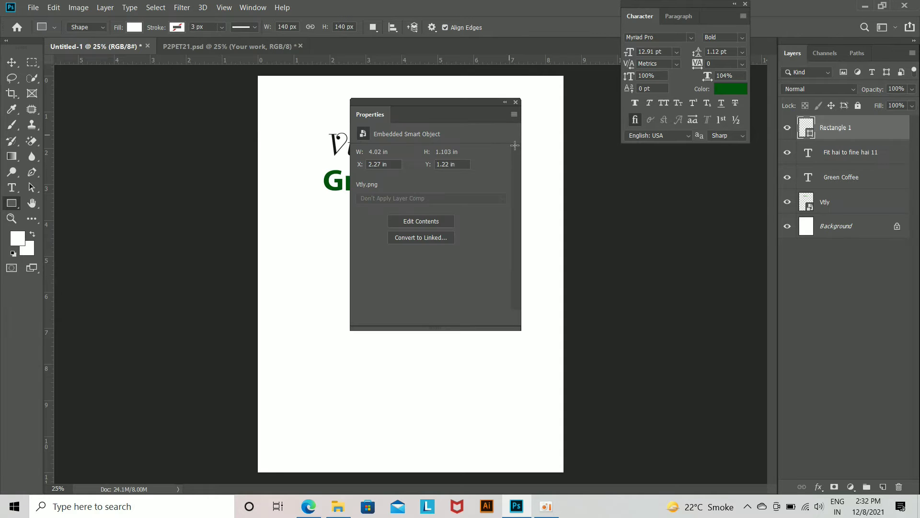
{"action": "left_click", "coordinate": [517, 100]}
Step: Give the square a dark green stroke, sampling the color from the Green Coffee heading
{"action": "left_click", "coordinate": [177, 27]}
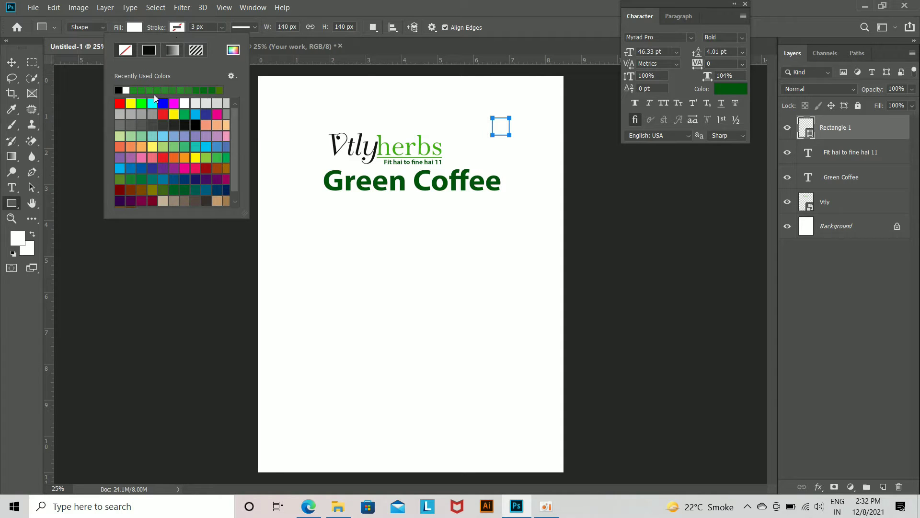
{"action": "left_click", "coordinate": [233, 51]}
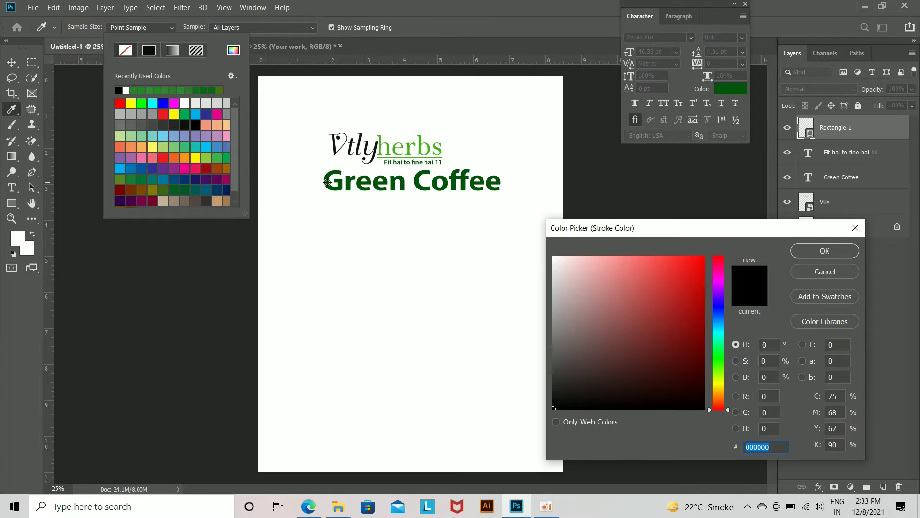
{"action": "left_click", "coordinate": [498, 190]}
{"action": "left_click", "coordinate": [802, 251]}
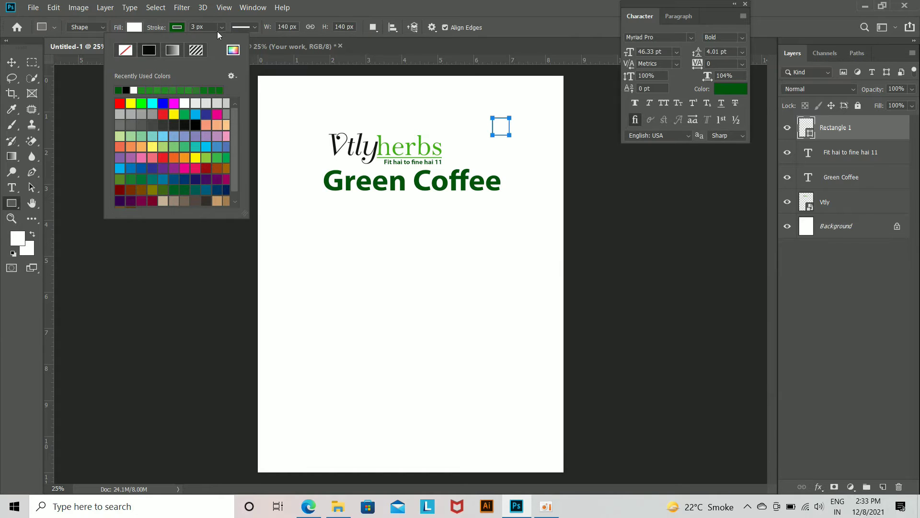
Step: Set the square's stroke width to 9 px
{"action": "left_click", "coordinate": [206, 26]}
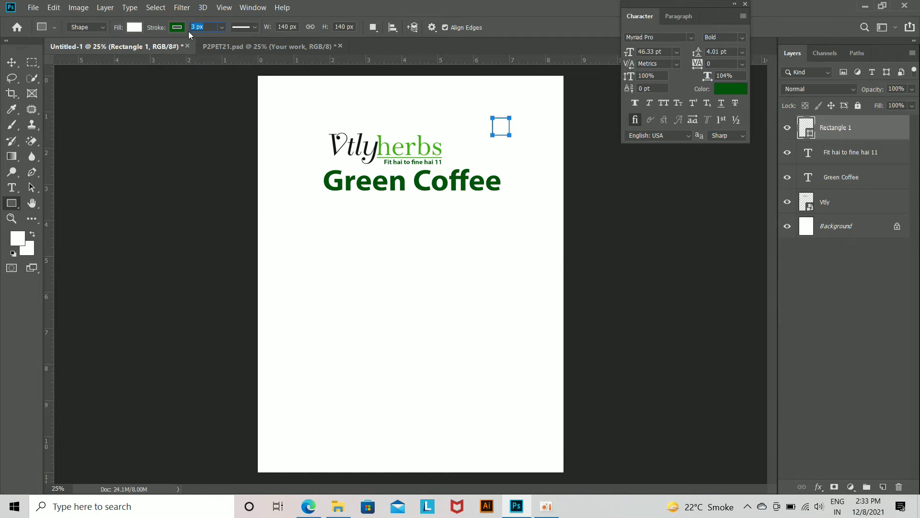
{"action": "key", "text": "Up"}
{"action": "key", "text": "Up"}
{"action": "key", "text": "Up"}
{"action": "left_click", "coordinate": [11, 63]}
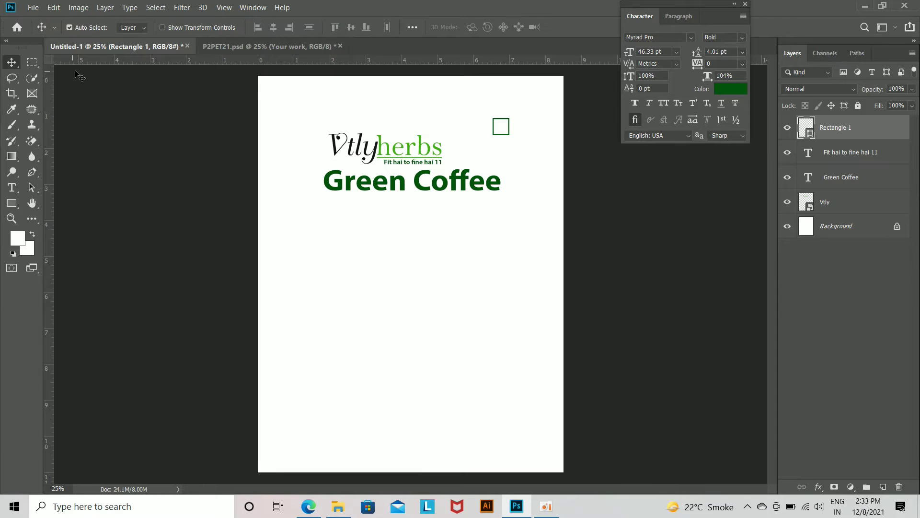
{"action": "left_click", "coordinate": [10, 201]}
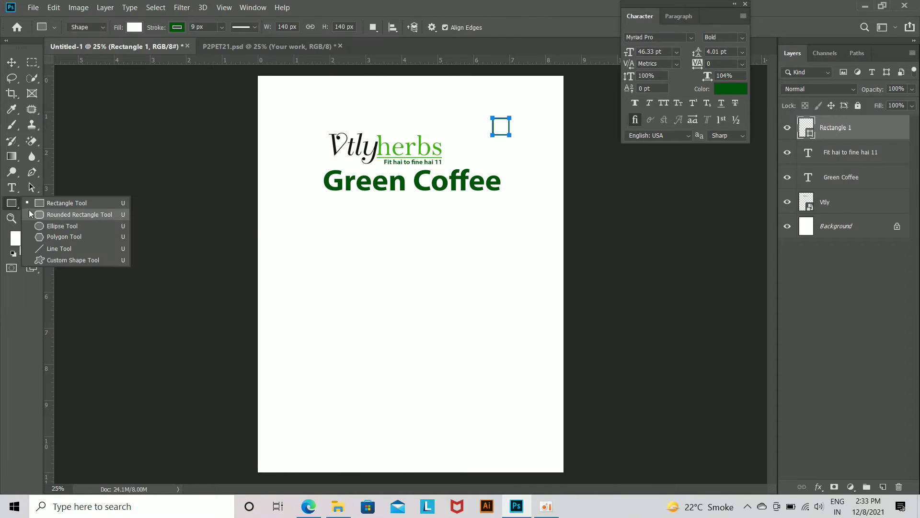
{"action": "left_click", "coordinate": [61, 228]}
{"action": "left_click_drag", "start_coordinate": [450, 224], "coordinate": [462, 235]}
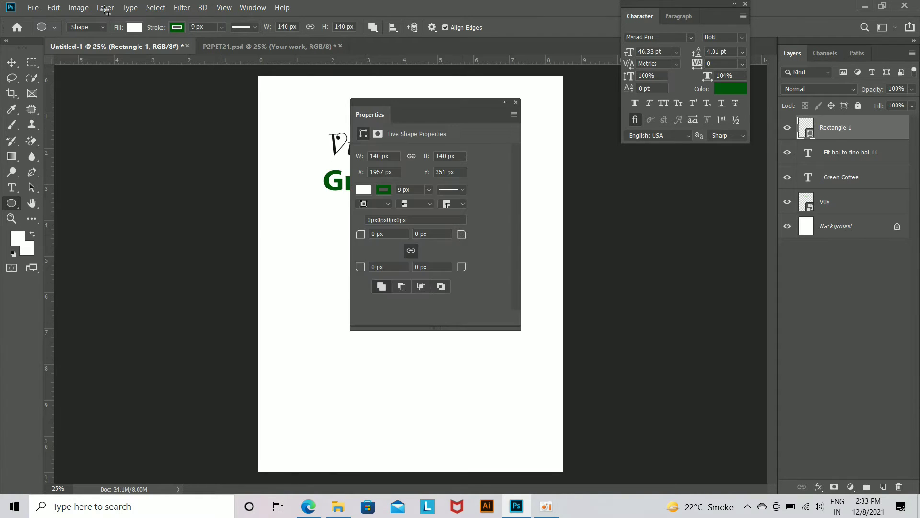
{"action": "left_click", "coordinate": [139, 28]}
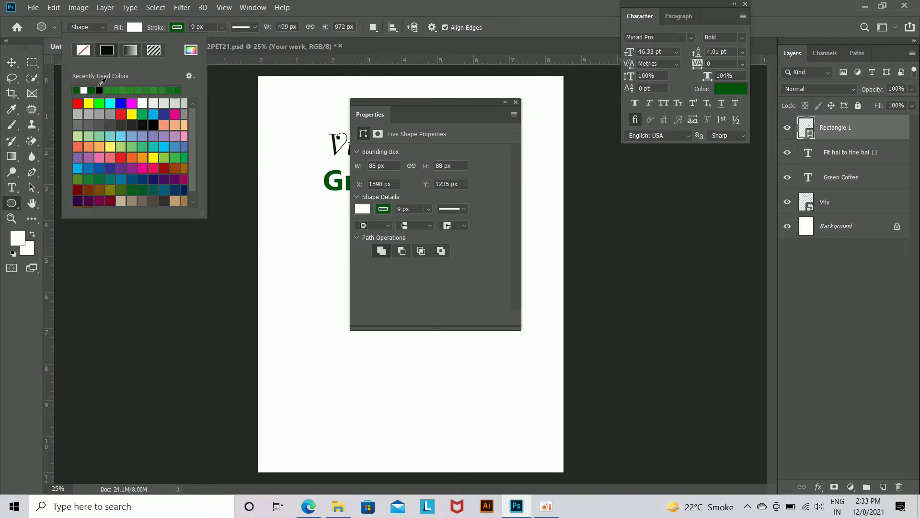
{"action": "left_click", "coordinate": [4, 67]}
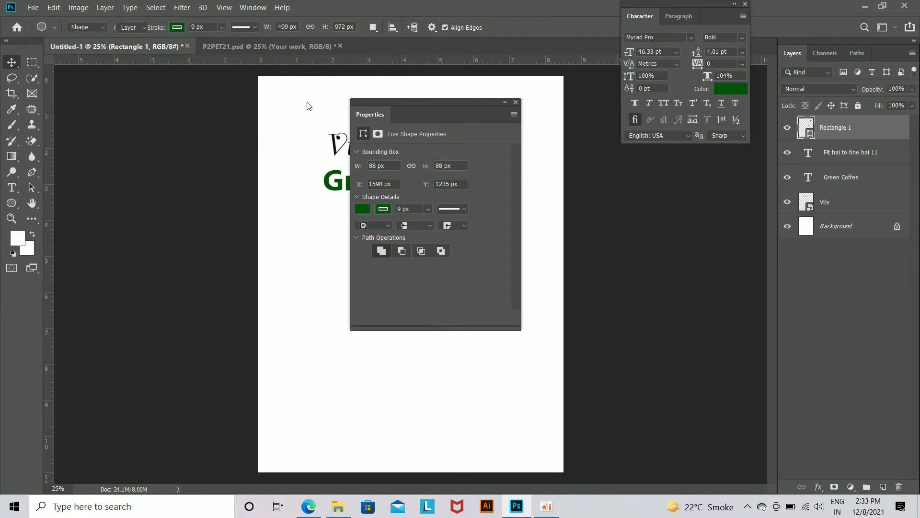
{"action": "left_click", "coordinate": [515, 102]}
{"action": "scroll", "coordinate": [520, 264], "scroll_direction": "up", "scroll_amount": 2}
{"action": "left_click_drag", "start_coordinate": [530, 212], "coordinate": [495, 347]}
{"action": "left_click_drag", "start_coordinate": [521, 286], "coordinate": [540, 289]}
{"action": "key", "text": "ctrl+z"}
{"action": "key", "text": "ctrl+z"}
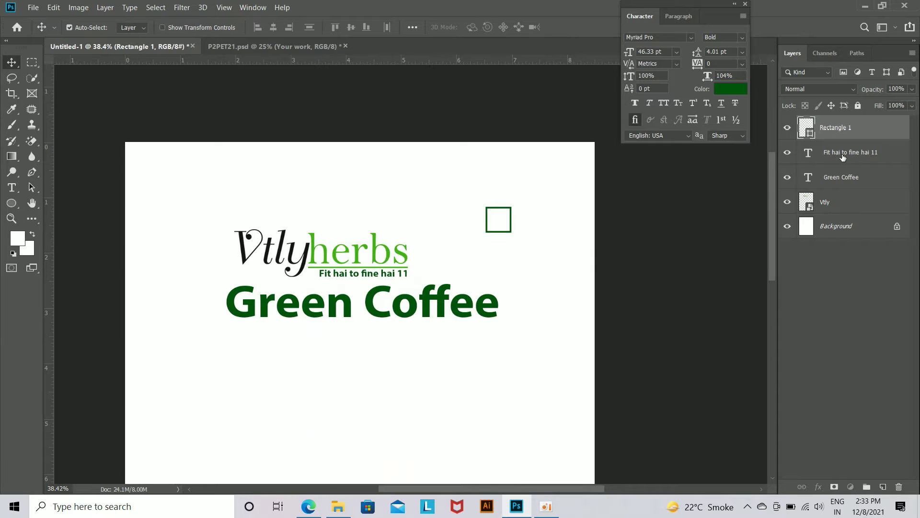
Step: Draw a circle of about 55 px on its own shape layer and fill it with the recently used dark green
{"action": "left_click", "coordinate": [841, 153]}
{"action": "left_click", "coordinate": [11, 203]}
{"action": "left_click_drag", "start_coordinate": [516, 258], "coordinate": [526, 268]}
{"action": "left_click", "coordinate": [134, 27]}
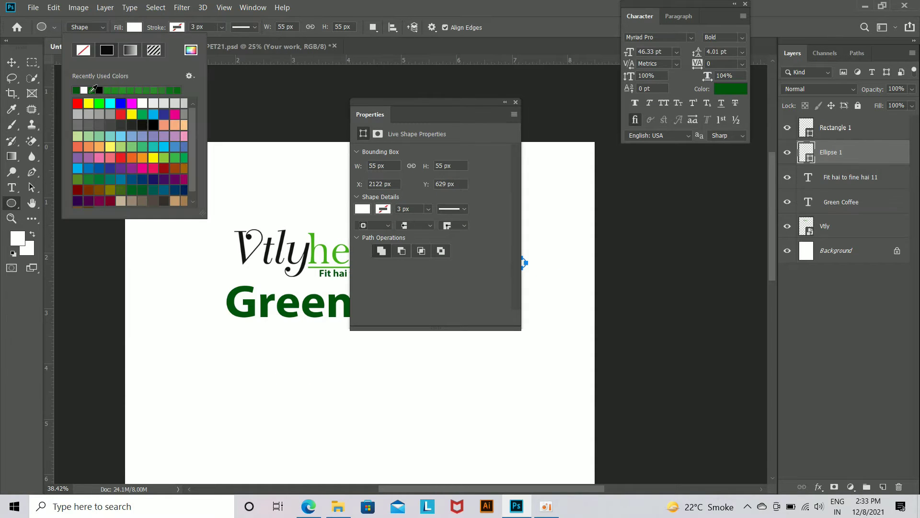
{"action": "left_click", "coordinate": [80, 87]}
{"action": "left_click", "coordinate": [11, 63]}
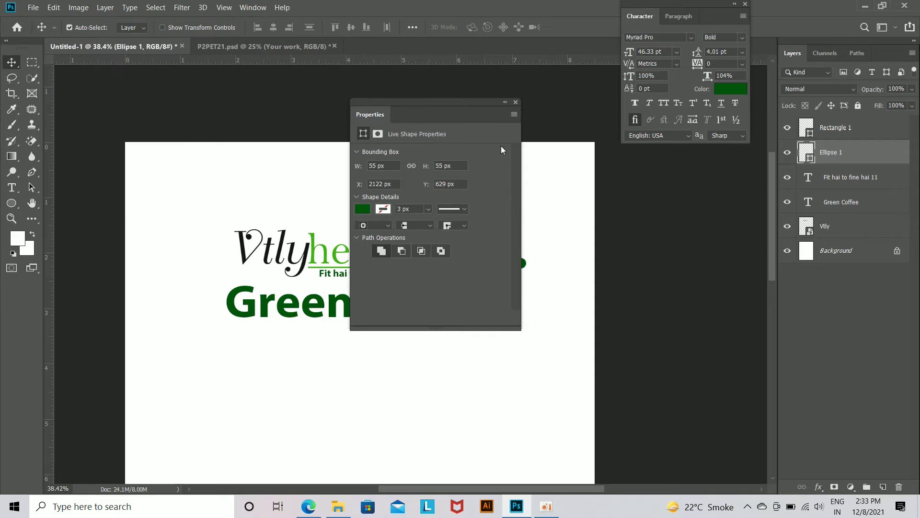
{"action": "left_click", "coordinate": [516, 102]}
Step: Center the green circle inside the outlined square and bring its layer above the square's layer
{"action": "left_click_drag", "start_coordinate": [521, 264], "coordinate": [561, 298]}
{"action": "key", "text": "ctrl+z"}
{"action": "key", "text": "ctrl+space"}
{"action": "left_click_drag", "start_coordinate": [473, 310], "coordinate": [390, 175]}
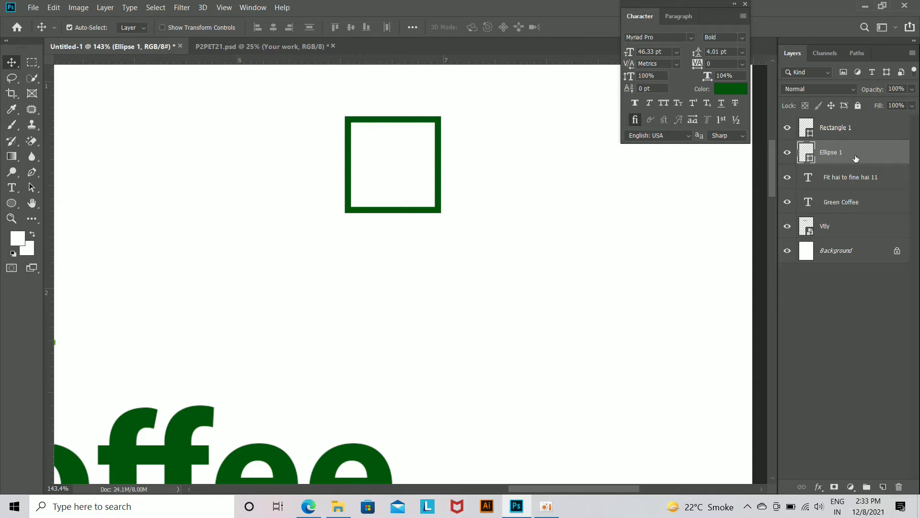
{"action": "left_click_drag", "start_coordinate": [855, 157], "coordinate": [846, 126]}
{"action": "key", "text": "Up"}
{"action": "key", "text": "Up"}
{"action": "key", "text": "Up"}
{"action": "key", "text": "Up"}
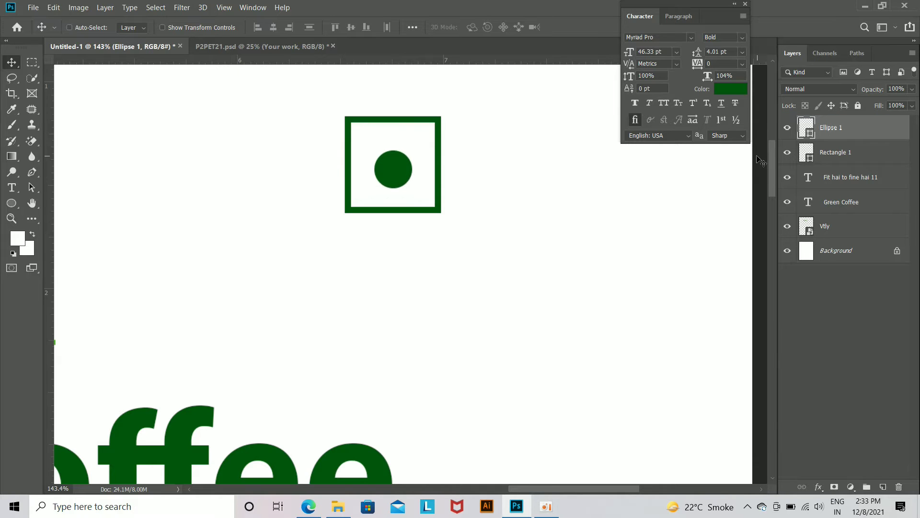
Step: Select both the circle and the square, shift them slightly up and left, and scale them down a little
{"action": "key", "text": "ctrl+minus"}
{"action": "key", "text": "ctrl+minus"}
{"action": "key", "text": "ctrl+minus"}
{"action": "key", "text": "ctrl+minus"}
{"action": "key", "text": "ctrl+minus"}
{"action": "key", "text": "ctrl+minus"}
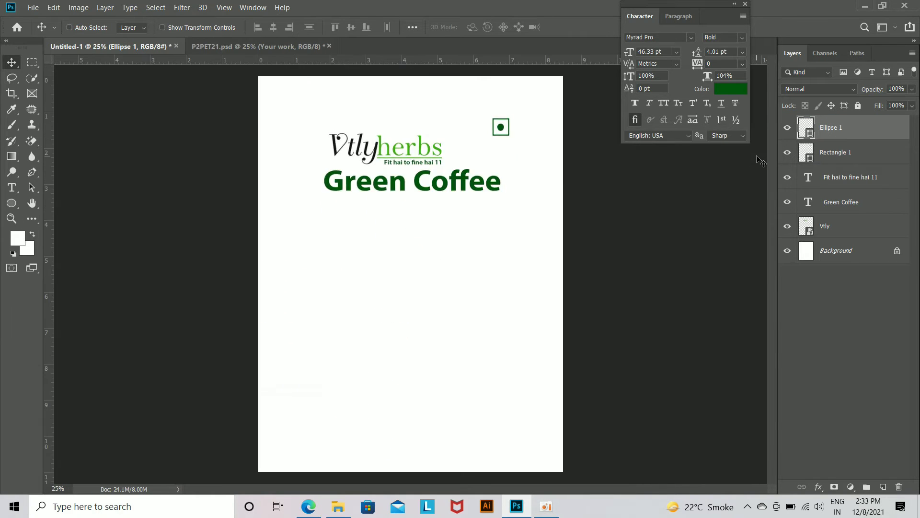
{"action": "key", "text": "ctrl+plus"}
{"action": "left_click", "coordinate": [855, 150], "text": "shift"}
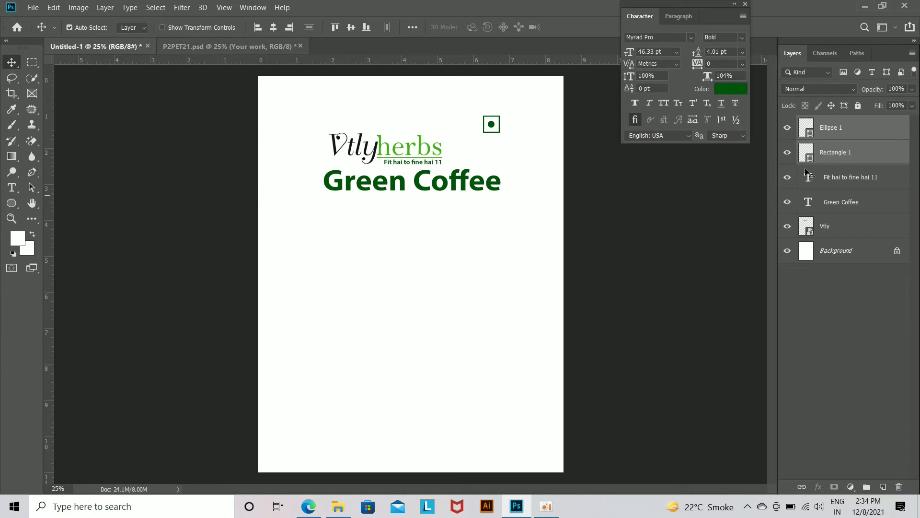
{"action": "key", "text": "ctrl+t"}
{"action": "left_click_drag", "start_coordinate": [504, 134], "coordinate": [501, 135]}
{"action": "key", "text": "Return"}
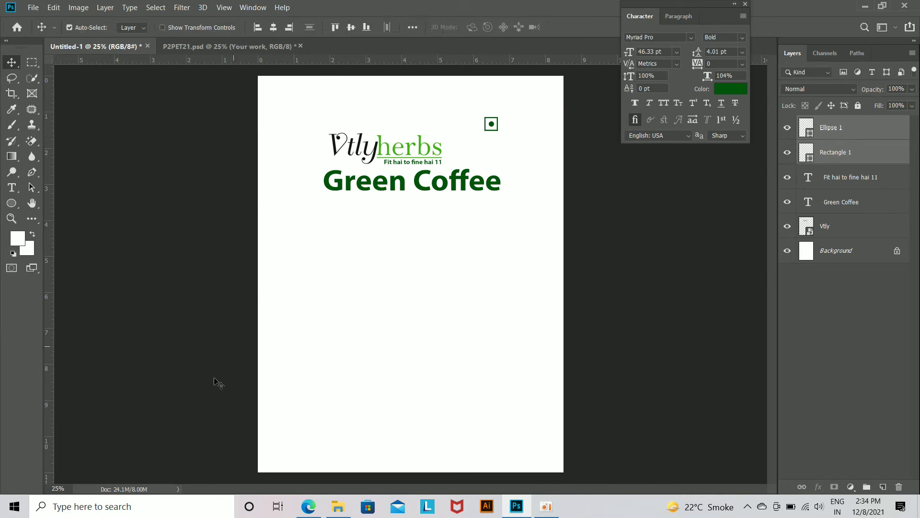
Step: Place the brown coffee beans image R (8) from the file folder across the full width of the page's lower edge
{"action": "left_click", "coordinate": [338, 506]}
{"action": "left_click", "coordinate": [545, 107]}
{"action": "left_click_drag", "start_coordinate": [544, 107], "coordinate": [443, 418]}
{"action": "left_click_drag", "start_coordinate": [430, 273], "coordinate": [444, 444]}
{"action": "key", "text": "Return"}
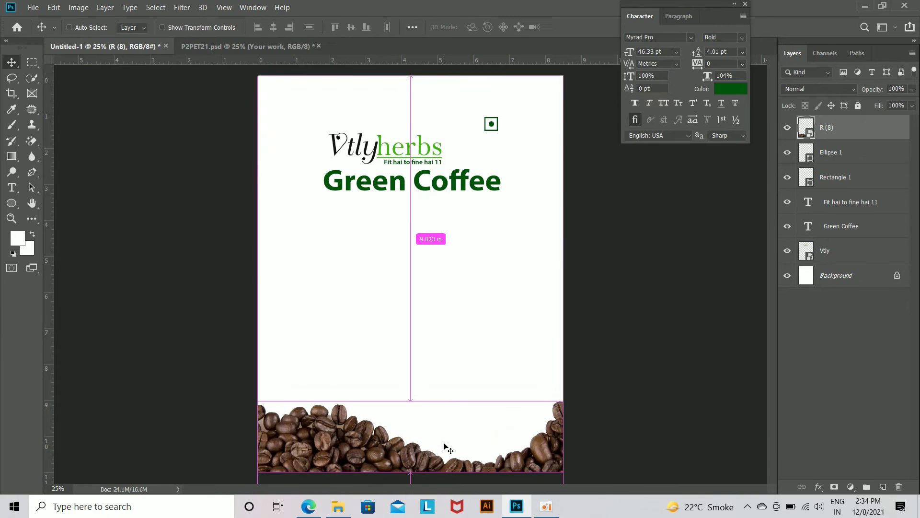
Step: Draw a closed Pen path with a gently curved upper edge across the coffee beans, extending beyond the page's sides and lower edge
{"action": "key", "text": "ctrl+minus"}
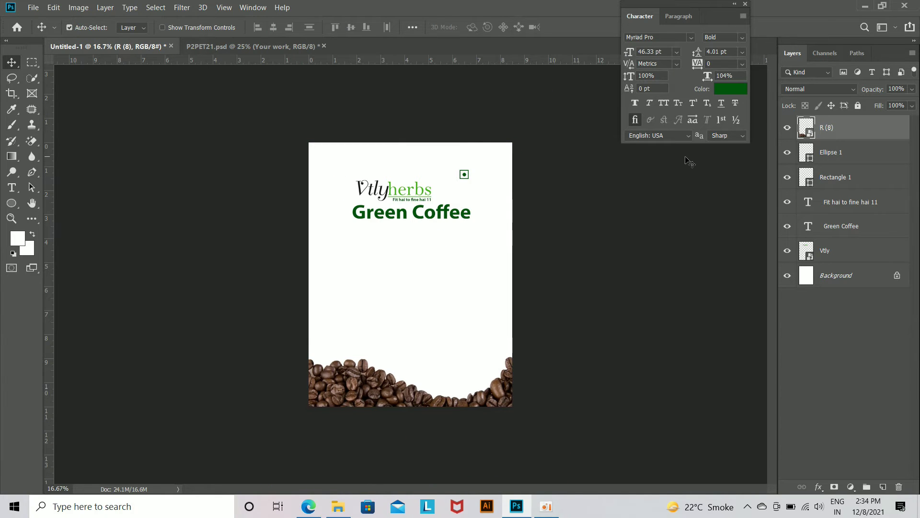
{"action": "left_click", "coordinate": [32, 172]}
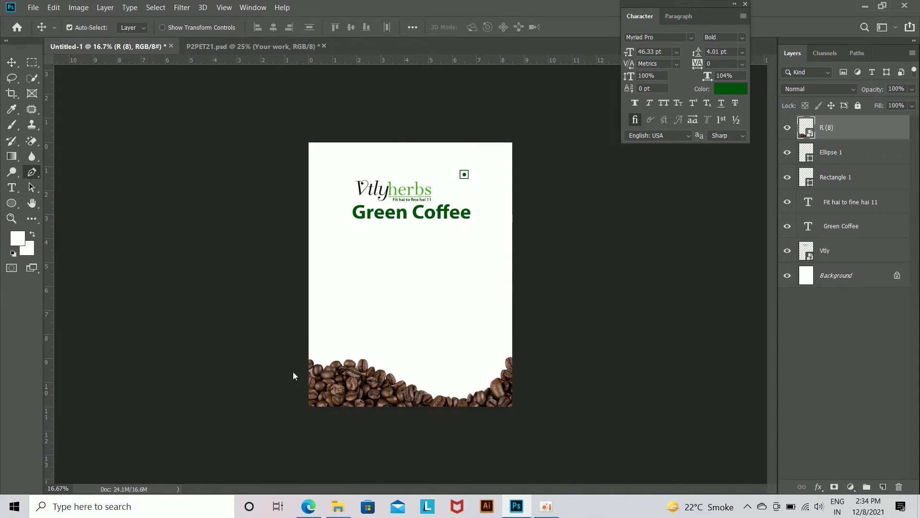
{"action": "left_click", "coordinate": [285, 373]}
{"action": "left_click_drag", "start_coordinate": [546, 376], "coordinate": [671, 344]}
{"action": "left_click_drag", "start_coordinate": [546, 377], "coordinate": [549, 382]}
{"action": "left_click", "coordinate": [557, 412]}
{"action": "left_click", "coordinate": [540, 428]}
{"action": "left_click", "coordinate": [443, 433]}
{"action": "left_click_drag", "start_coordinate": [361, 432], "coordinate": [352, 433]}
{"action": "left_click", "coordinate": [307, 430]}
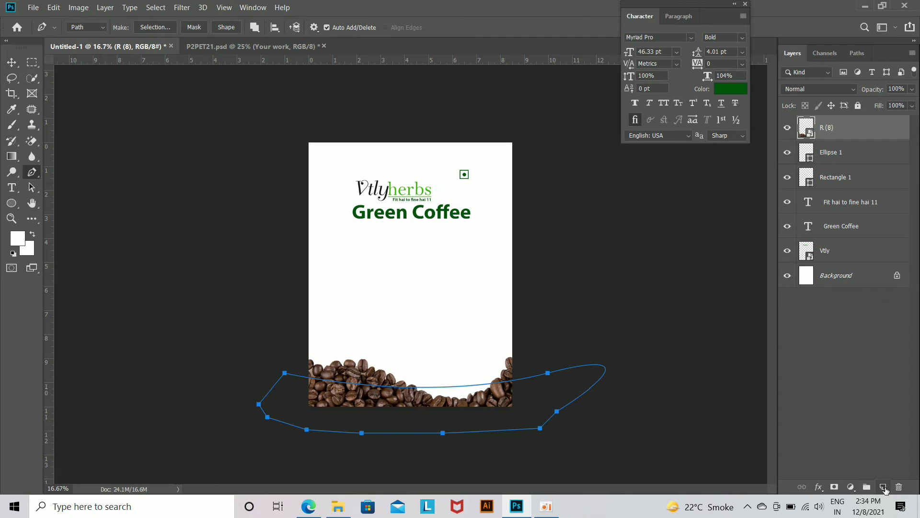
Step: On a new layer, turn the path into a selection and fill it with the heading's dark green, 03540e
{"action": "left_click", "coordinate": [883, 488]}
{"action": "key", "text": "ctrl+Return"}
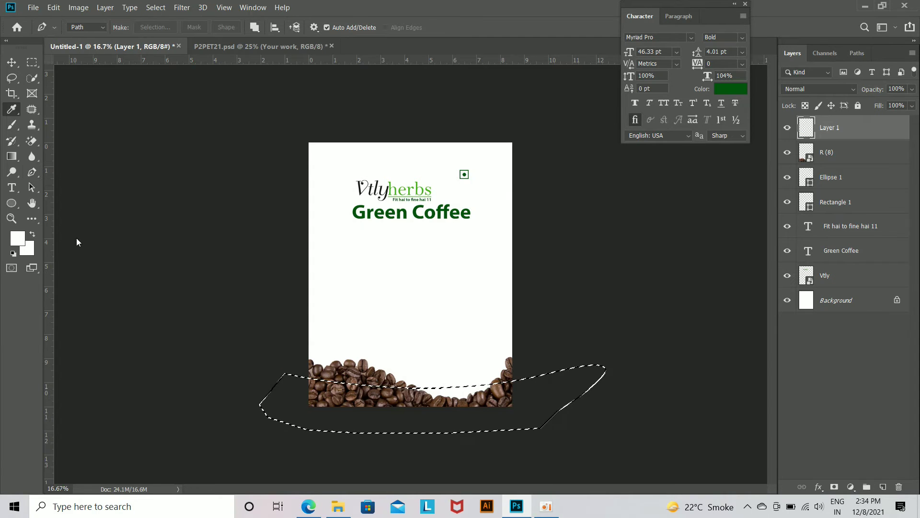
{"action": "left_click", "coordinate": [18, 238]}
{"action": "left_click", "coordinate": [384, 214]}
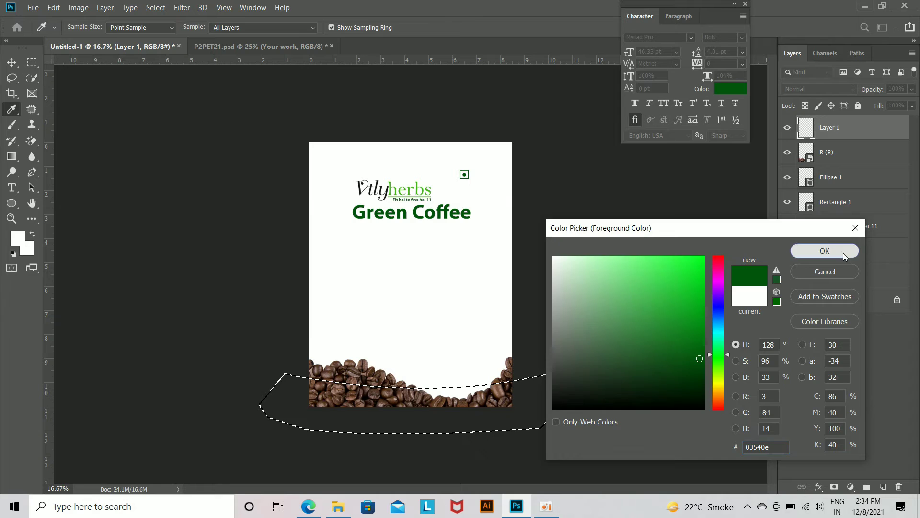
{"action": "left_click", "coordinate": [825, 251]}
{"action": "key", "text": "alt+BackSpace"}
{"action": "key", "text": "ctrl+d"}
Step: Reduce the green curved shape's layer opacity to 48%
{"action": "key", "text": "ctrl+plus"}
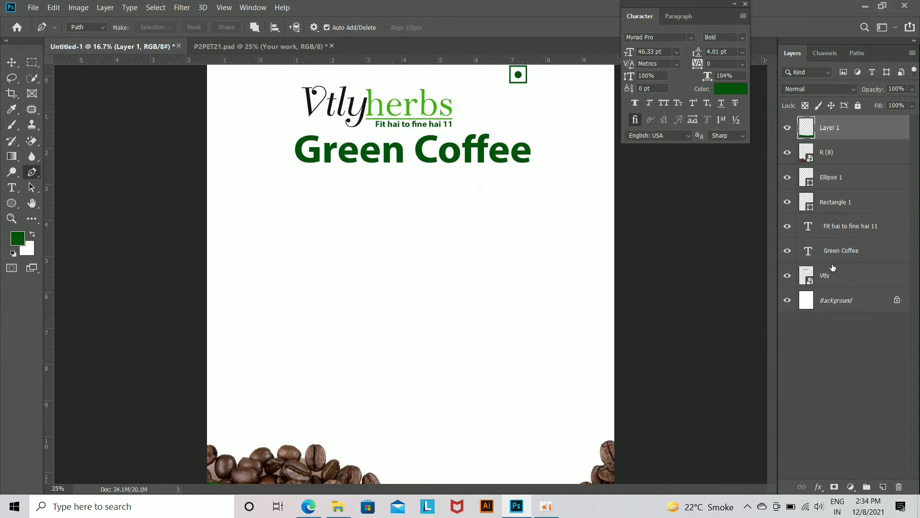
{"action": "left_click_drag", "start_coordinate": [874, 89], "coordinate": [838, 105]}
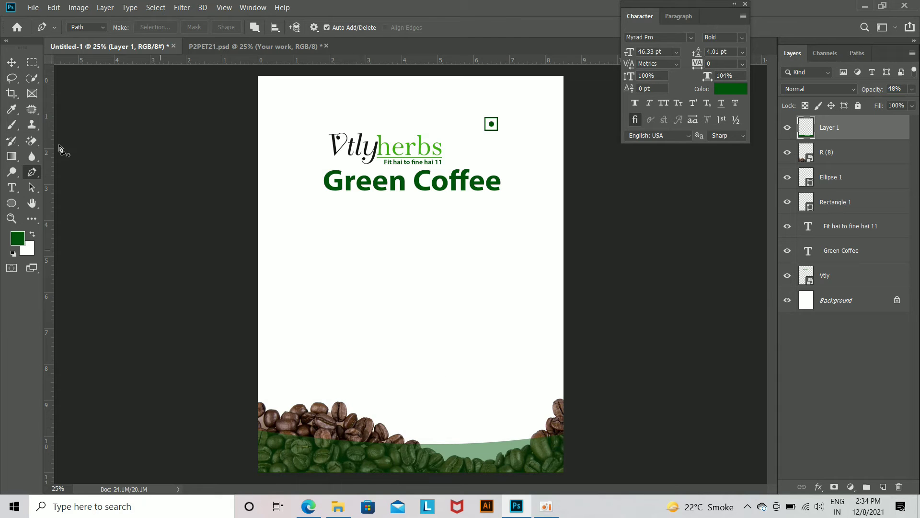
Step: Place the green coffee bean and leaves image above the brown beans layer, scaled to about 50% in the page's center
{"action": "key", "text": "v"}
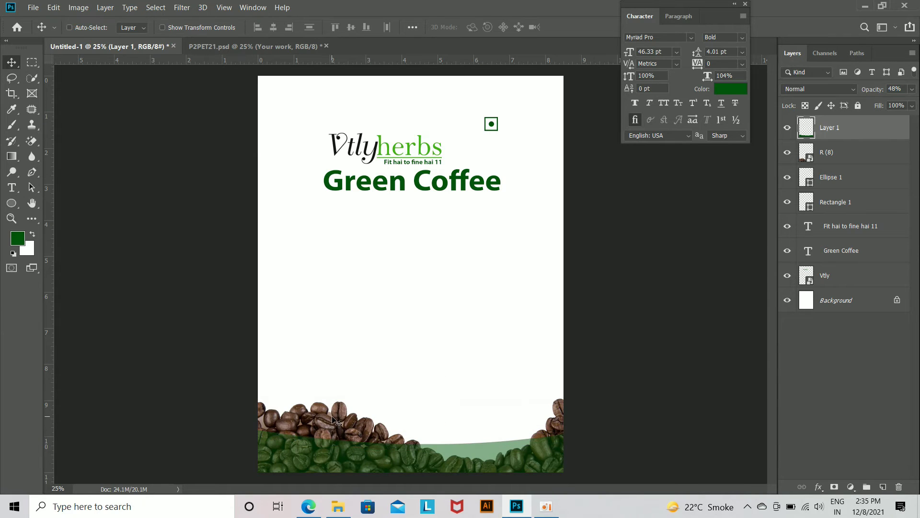
{"action": "left_click", "coordinate": [332, 416], "text": "ctrl"}
{"action": "left_click_drag", "start_coordinate": [333, 416], "coordinate": [332, 424]}
{"action": "key", "text": "ctrl+z"}
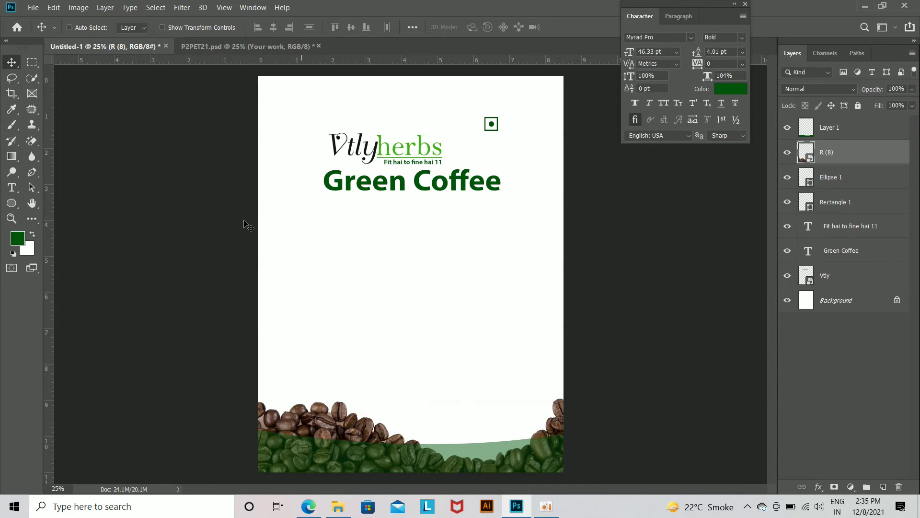
{"action": "left_click", "coordinate": [338, 506]}
{"action": "left_click_drag", "start_coordinate": [404, 101], "coordinate": [451, 360]}
{"action": "left_click_drag", "start_coordinate": [575, 325], "coordinate": [490, 302]}
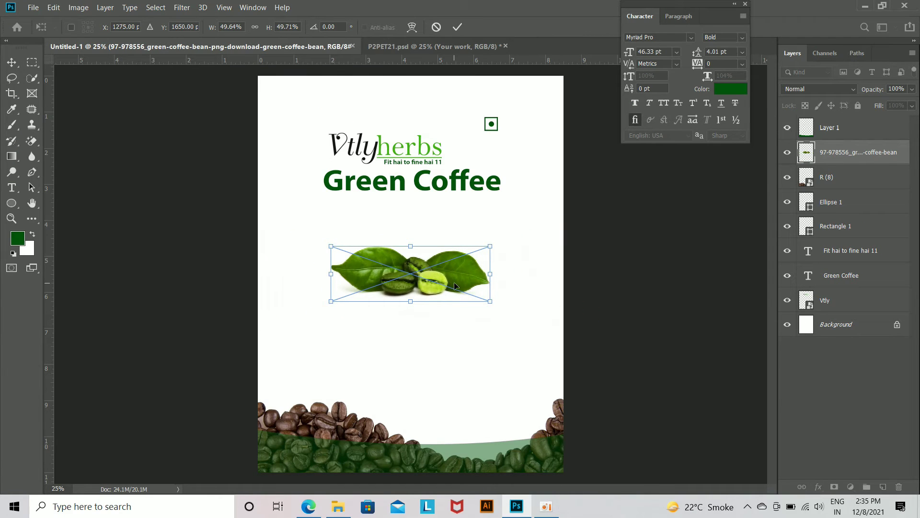
{"action": "key", "text": "Return"}
Step: Place the lil-pile-of-matcha-powder image scaled down below the leaves and move its layer beneath the green coffee bean layer
{"action": "left_click", "coordinate": [338, 506]}
{"action": "left_click_drag", "start_coordinate": [474, 96], "coordinate": [445, 378]}
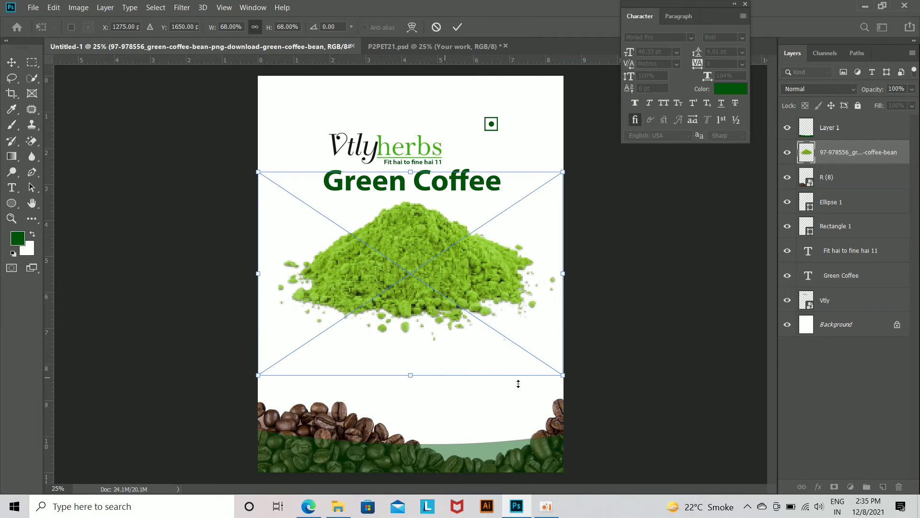
{"action": "left_click_drag", "start_coordinate": [562, 375], "coordinate": [490, 344]}
{"action": "key", "text": "Return"}
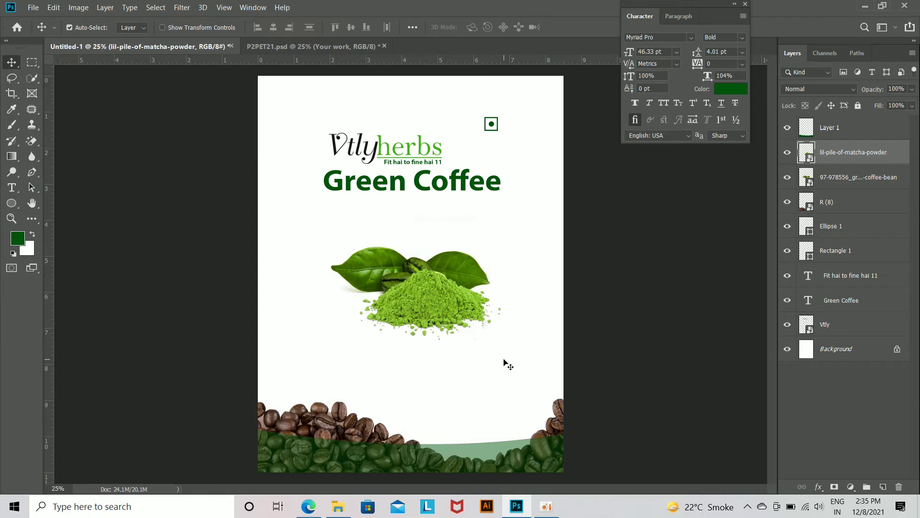
{"action": "left_click_drag", "start_coordinate": [834, 153], "coordinate": [822, 190]}
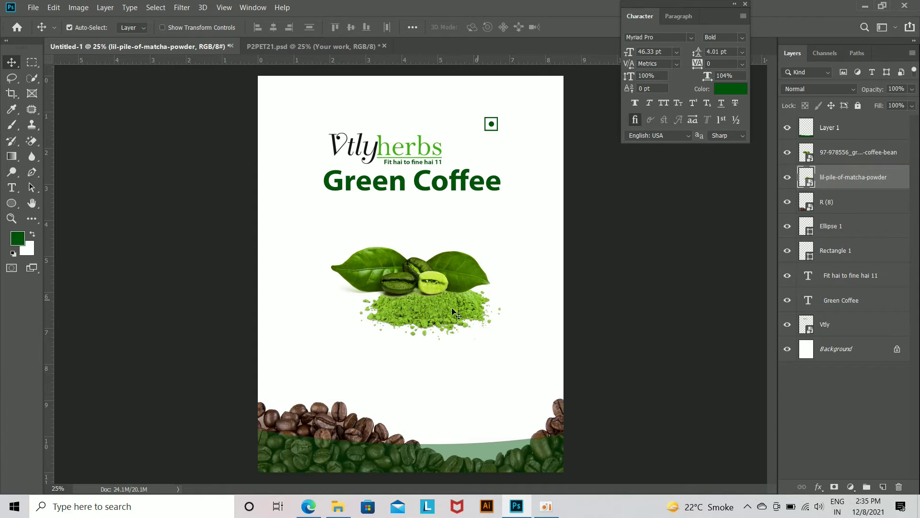
Step: Rotate the green coffee bean and leaves image counterclockwise by about 3.45 degrees
{"action": "left_click", "coordinate": [460, 264]}
{"action": "key", "text": "ctrl+t"}
{"action": "left_click_drag", "start_coordinate": [509, 340], "coordinate": [522, 335]}
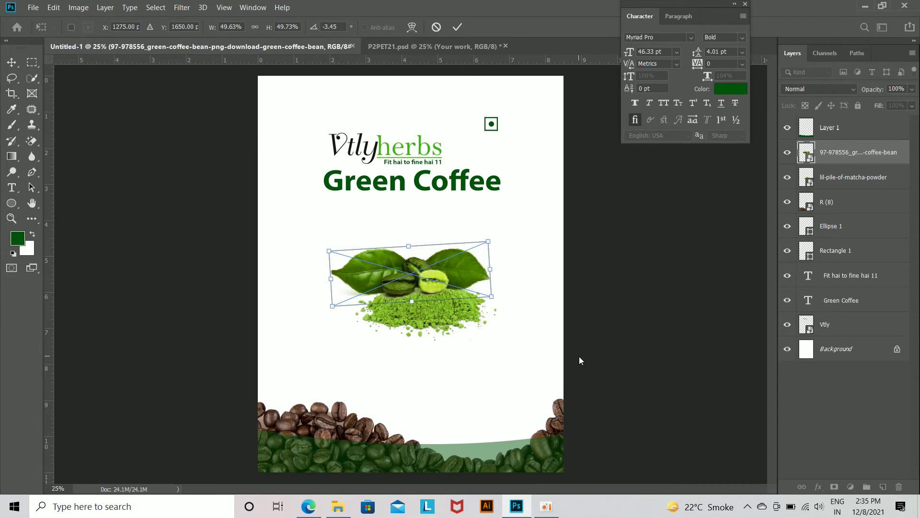
{"action": "key", "text": "Return"}
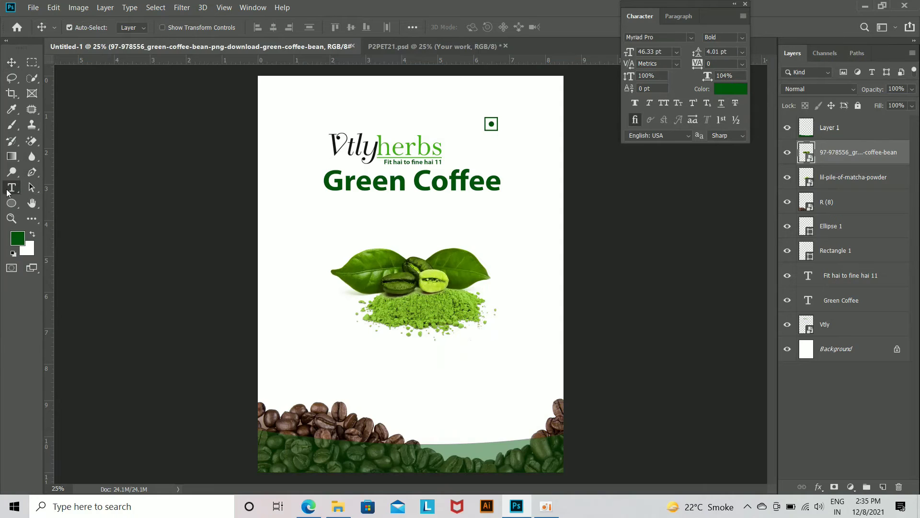
Step: Add the text "Unroasted arabica coffee beans powder" below the Green Coffee heading
{"action": "left_click", "coordinate": [11, 188]}
{"action": "left_click", "coordinate": [302, 220]}
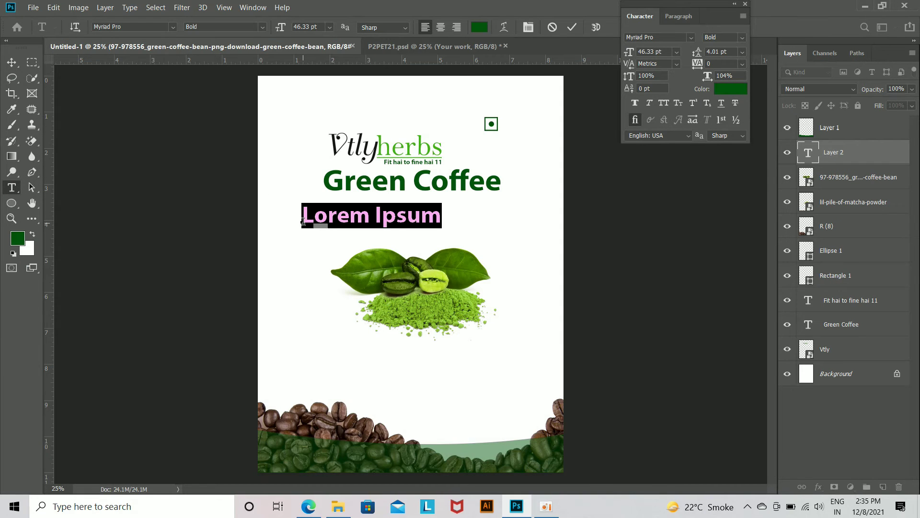
{"action": "type", "text": "Unroasted ar"}
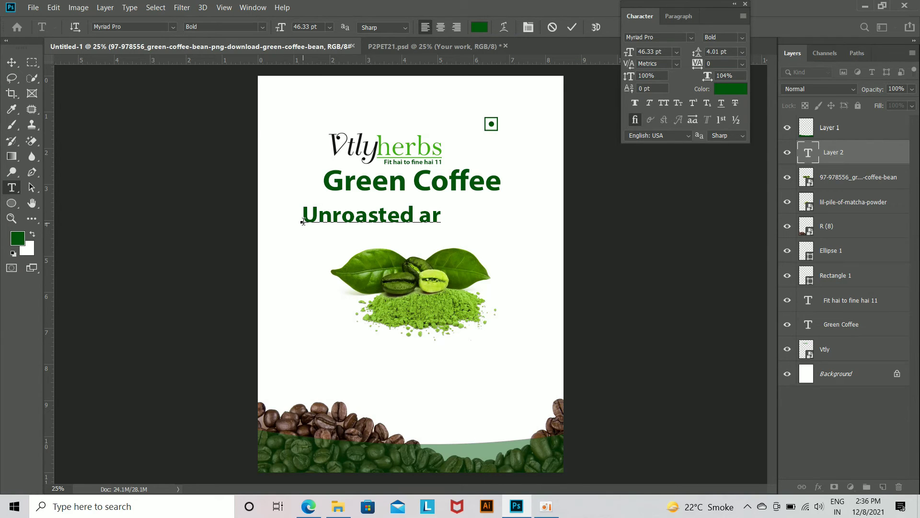
{"action": "type", "text": "abica coffee"}
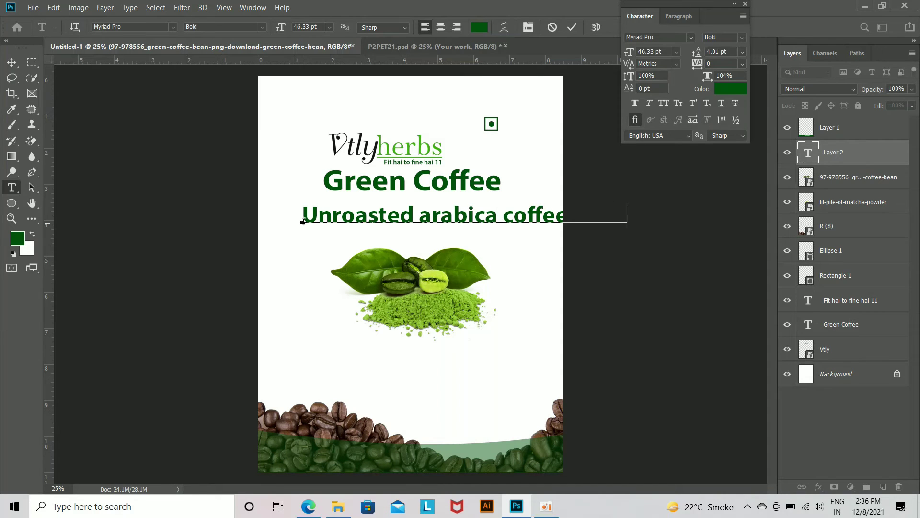
{"action": "key", "text": "ctrl+Return"}
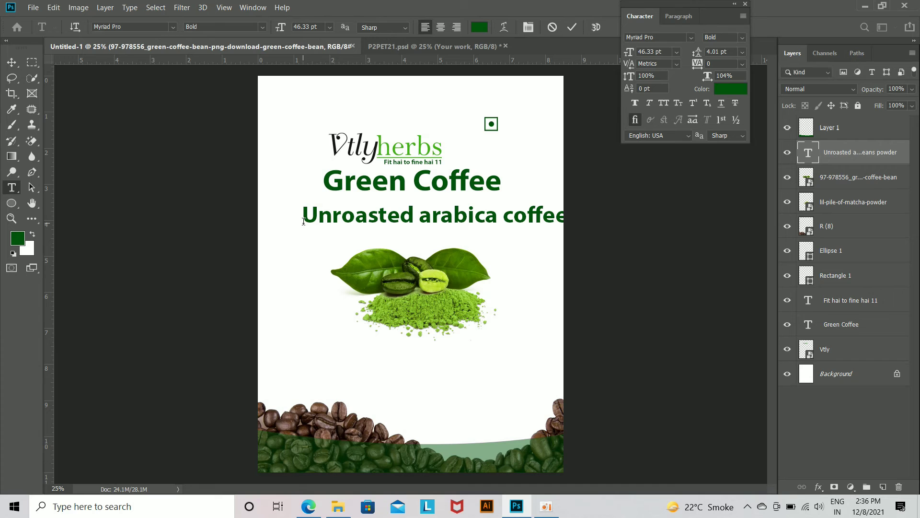
Step: Format the new description line in all caps and color it black
{"action": "left_click", "coordinate": [664, 103]}
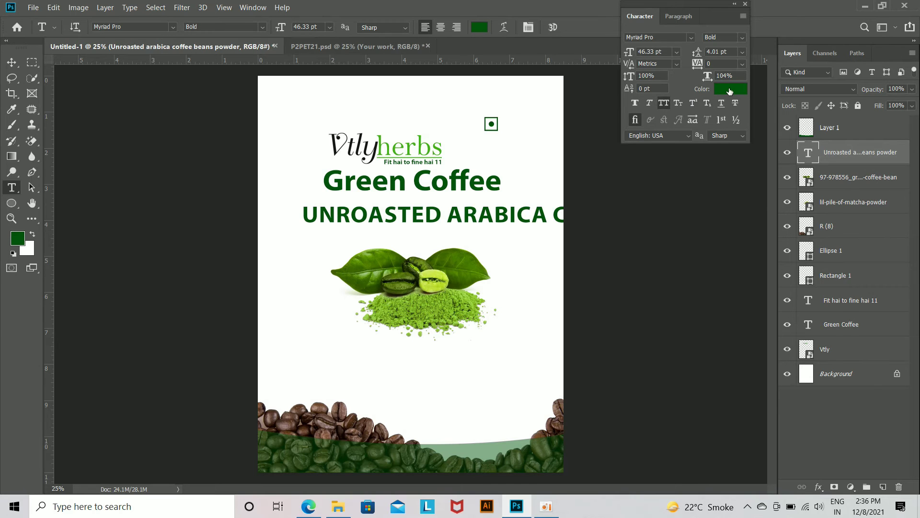
{"action": "left_click", "coordinate": [730, 89]}
{"action": "left_click", "coordinate": [675, 408]}
{"action": "left_click", "coordinate": [823, 254]}
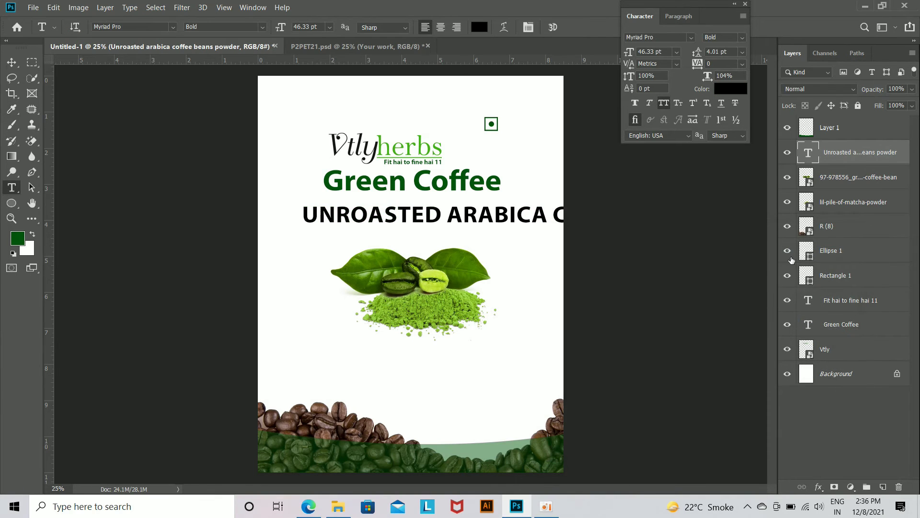
Step: Scale the description line down to about 30.65% so it fits within the package width
{"action": "key", "text": "ctrl+t"}
{"action": "left_click_drag", "start_coordinate": [665, 225], "coordinate": [497, 221]}
{"action": "left_click", "coordinate": [488, 228], "text": "ctrl"}
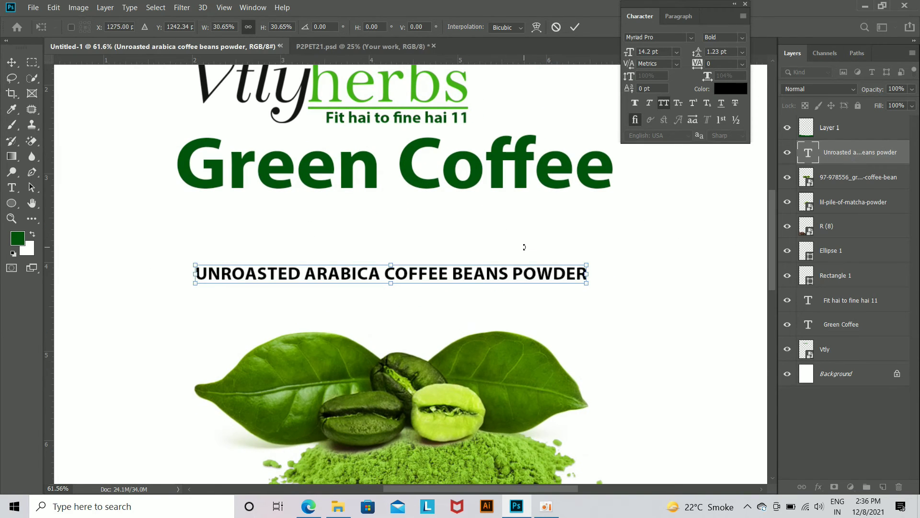
{"action": "key", "text": "Return"}
Step: Move the description line directly beneath the Green Coffee heading, with its end aligned to the heading's right edge
{"action": "key", "text": "ctrl+shift+Up"}
{"action": "key", "text": "ctrl+shift+Up"}
{"action": "key", "text": "ctrl+shift+Up"}
{"action": "key", "text": "ctrl+shift+Up"}
{"action": "key", "text": "ctrl+shift+Up"}
{"action": "key", "text": "ctrl+shift+Up"}
{"action": "key", "text": "ctrl+shift+Up"}
{"action": "key", "text": "ctrl+shift+Up"}
{"action": "key", "text": "ctrl+shift+Up"}
{"action": "key", "text": "ctrl+shift+Up"}
{"action": "key", "text": "ctrl+shift+Up"}
{"action": "key", "text": "ctrl+shift+Up"}
{"action": "key", "text": "ctrl+shift+Up"}
{"action": "key", "text": "ctrl+shift+Up"}
{"action": "key", "text": "ctrl+shift+Up"}
{"action": "key", "text": "ctrl+shift+Up"}
{"action": "key", "text": "ctrl+shift+Up"}
{"action": "key", "text": "ctrl+shift+Up"}
{"action": "key", "text": "ctrl+shift+Up"}
{"action": "key", "text": "ctrl+shift+Right"}
{"action": "key", "text": "ctrl+shift+Right"}
{"action": "key", "text": "ctrl+shift+Right"}
{"action": "key", "text": "ctrl+shift+Right"}
{"action": "key", "text": "ctrl+shift+Right"}
{"action": "key", "text": "ctrl+shift+Right"}
{"action": "key", "text": "ctrl+shift+Right"}
{"action": "key", "text": "ctrl+shift+Right"}
{"action": "key", "text": "ctrl+shift+Up"}
{"action": "key", "text": "ctrl+shift+Up"}
{"action": "key", "text": "ctrl+shift+Up"}
{"action": "key", "text": "ctrl+shift+Down"}
{"action": "key", "text": "ctrl+shift+Down"}
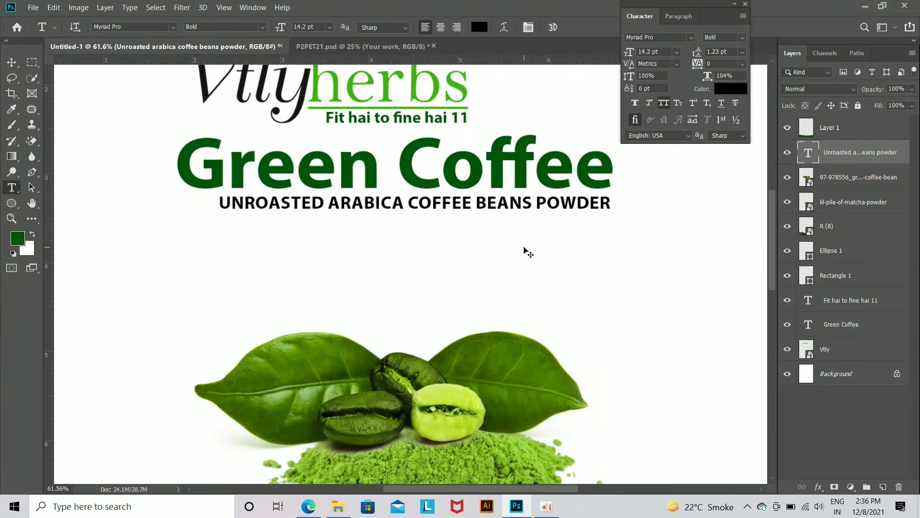
Step: Underline the description line beneath the Green Coffee heading
{"action": "left_click", "coordinate": [724, 108]}
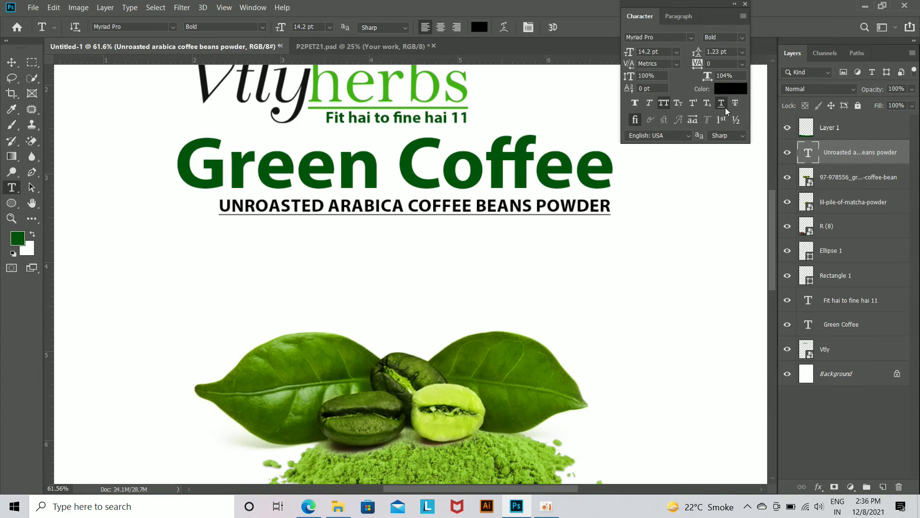
{"action": "key", "text": "ctrl+minus"}
{"action": "key", "text": "ctrl+minus"}
{"action": "key", "text": "ctrl+minus"}
{"action": "key", "text": "ctrl+plus"}
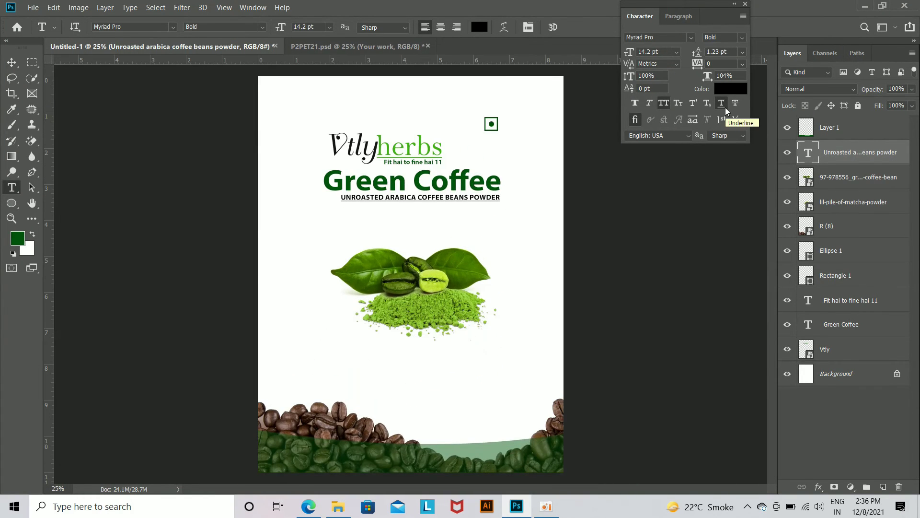
Step: Set the opacity of the green wave layer, Layer 1, to 62%
{"action": "left_click", "coordinate": [12, 62]}
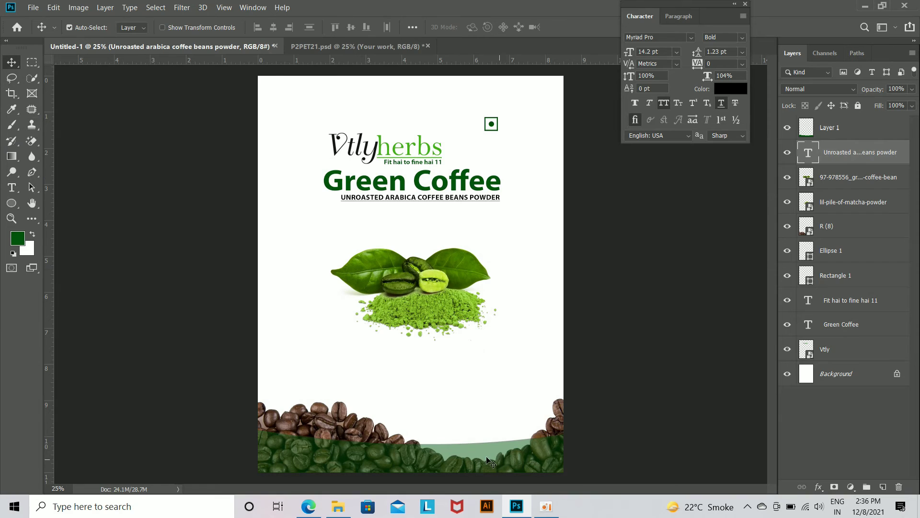
{"action": "left_click", "coordinate": [858, 127]}
{"action": "left_click_drag", "start_coordinate": [875, 92], "coordinate": [880, 94]}
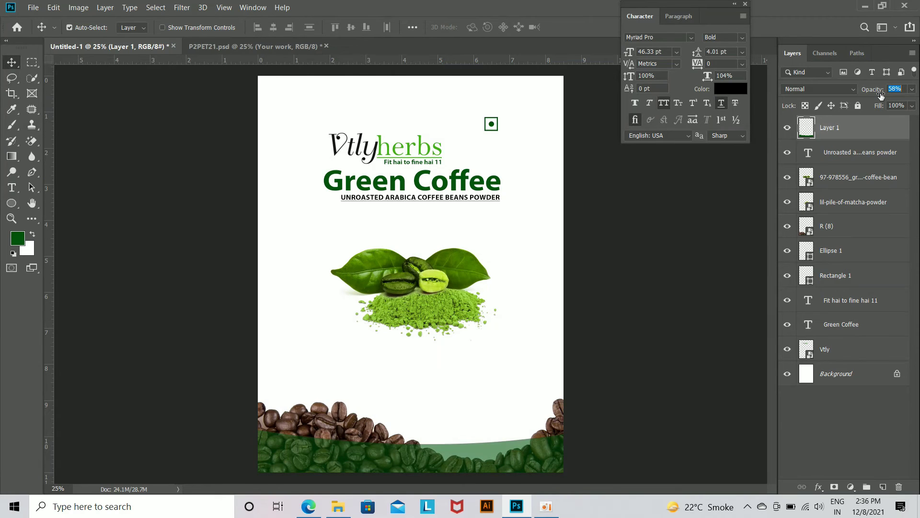
Step: Place the R (11) leaf branches image from the Downloads folder into the package design
{"action": "left_click", "coordinate": [338, 507]}
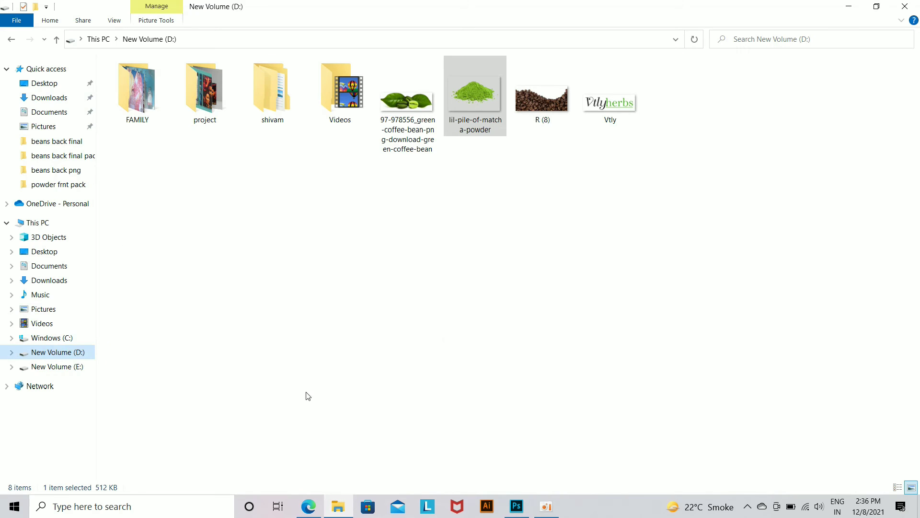
{"action": "left_click", "coordinate": [119, 345]}
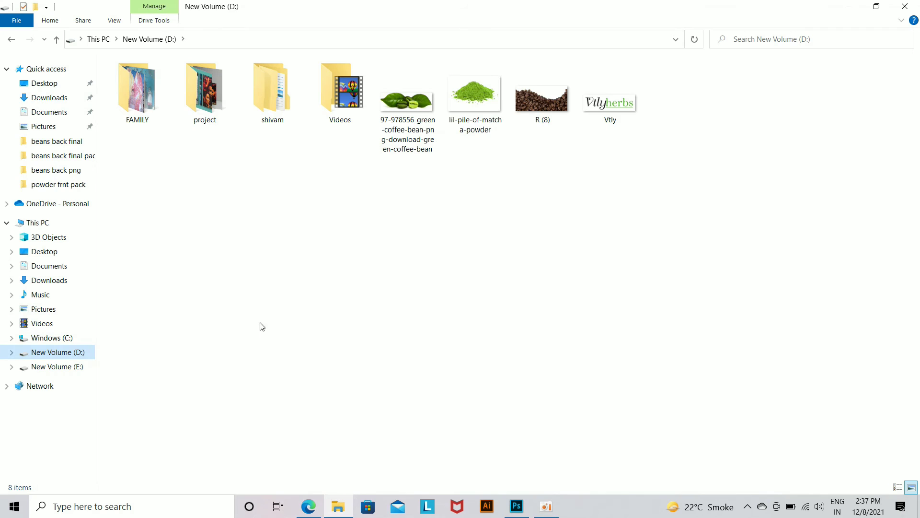
{"action": "left_click", "coordinate": [82, 283]}
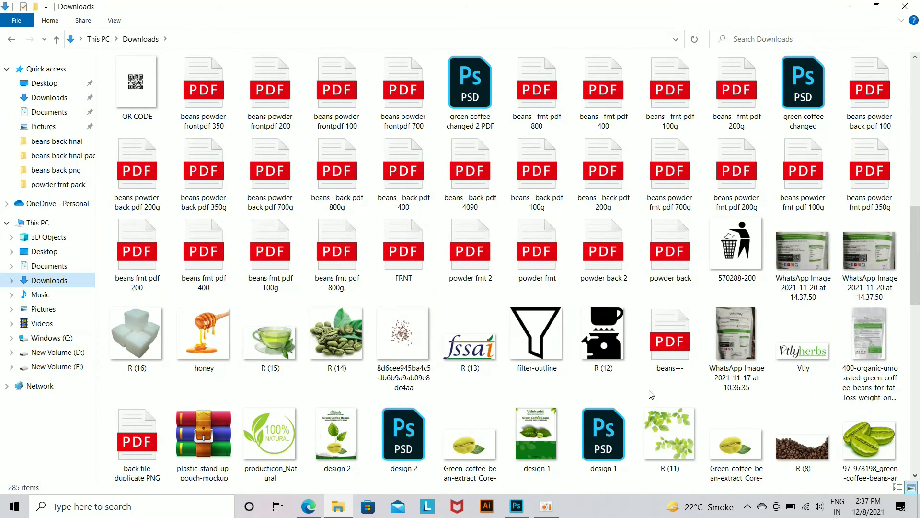
{"action": "left_click_drag", "start_coordinate": [666, 432], "coordinate": [461, 439]}
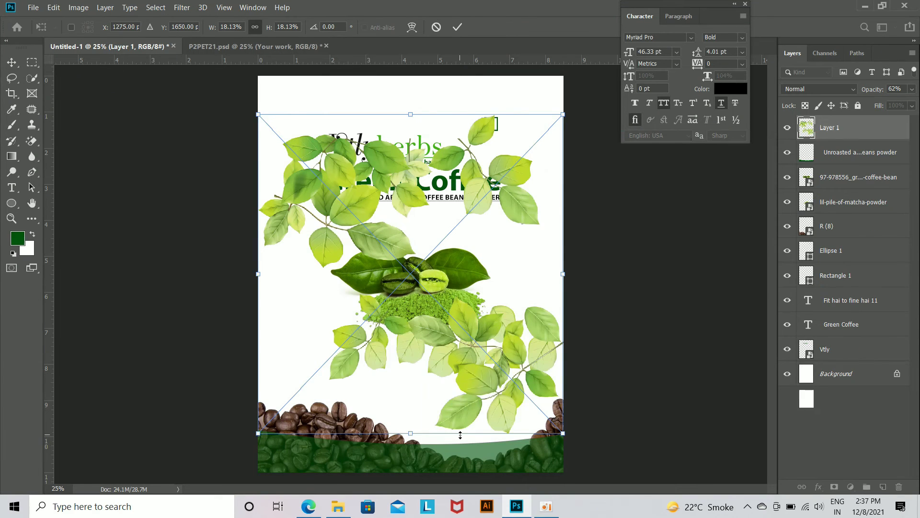
{"action": "key", "text": "Return"}
Step: Copy the upper and lower leaf branches of the R (11) image onto separate layers and delete the original image layer
{"action": "left_click", "coordinate": [31, 61]}
{"action": "left_click_drag", "start_coordinate": [258, 93], "coordinate": [574, 289]}
{"action": "key", "text": "ctrl+j"}
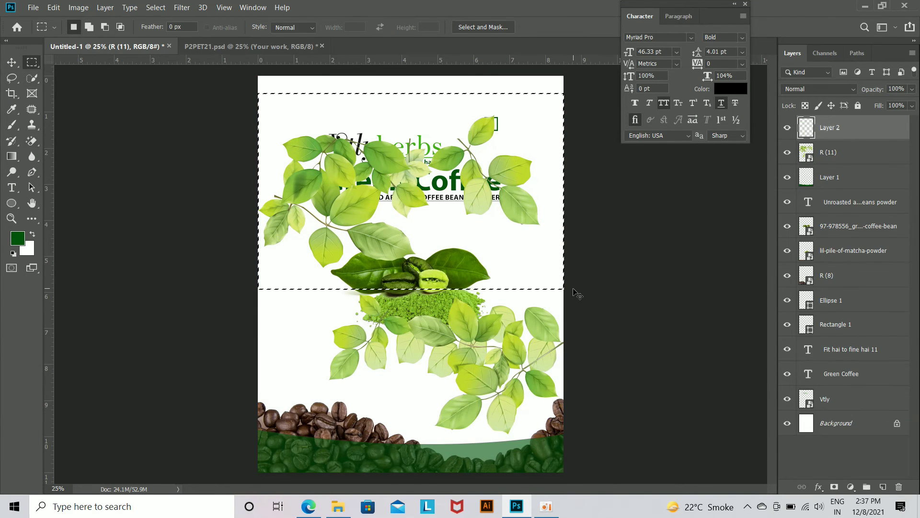
{"action": "left_click", "coordinate": [836, 153]}
{"action": "left_click_drag", "start_coordinate": [289, 285], "coordinate": [629, 487]}
{"action": "key", "text": "ctrl+j"}
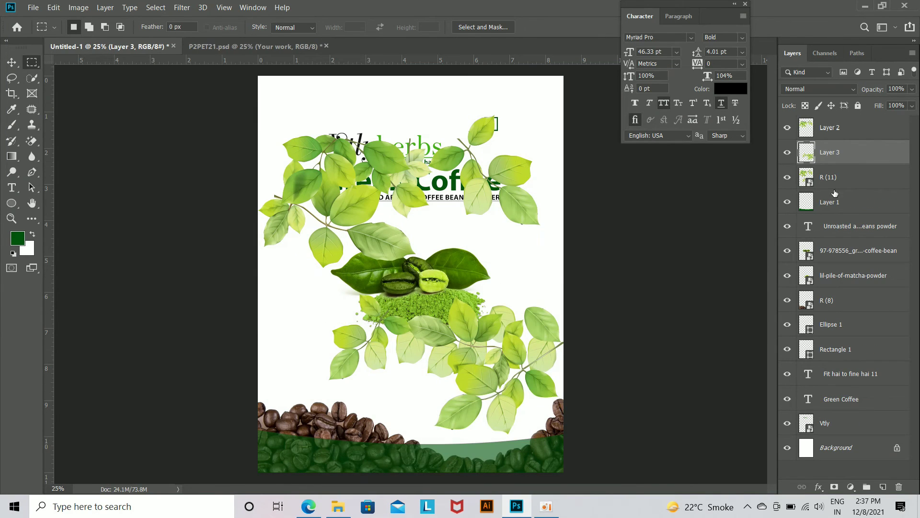
{"action": "left_click", "coordinate": [837, 187]}
{"action": "key", "text": "Delete"}
Step: Scale the upper leaf branch to about 39.78% and place it in the package's upper-left corner, partly off the page
{"action": "left_click", "coordinate": [11, 62]}
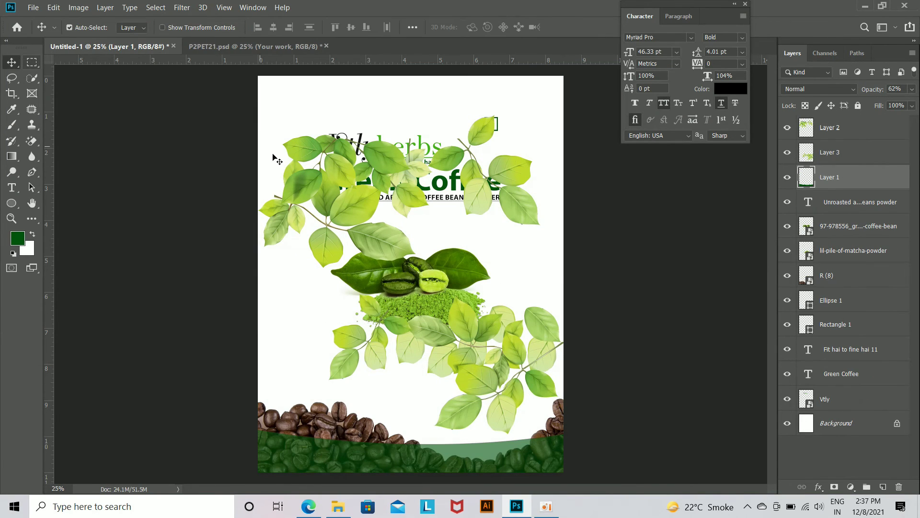
{"action": "left_click", "coordinate": [336, 177]}
{"action": "key", "text": "ctrl+t"}
{"action": "left_click_drag", "start_coordinate": [540, 268], "coordinate": [341, 122]}
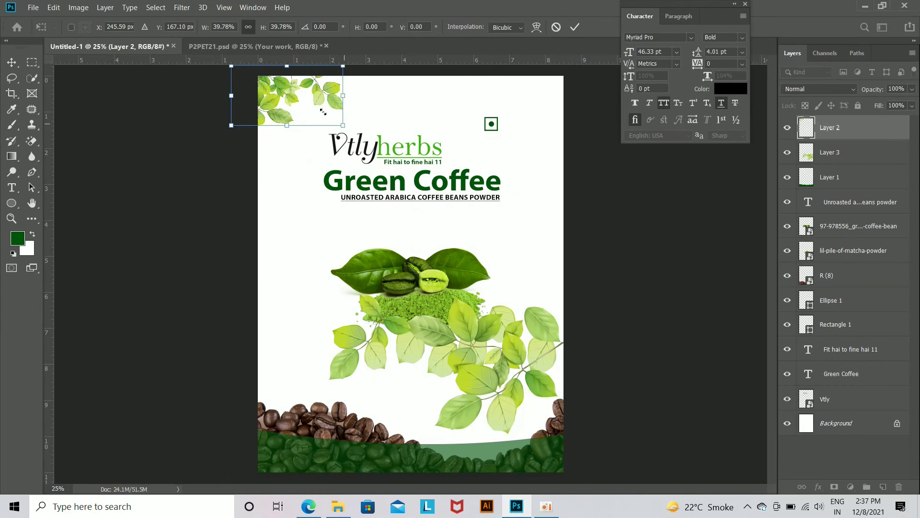
{"action": "key", "text": "Return"}
Step: Scale down the lower leaf branch and place it in the package's upper-right corner, partly off the page
{"action": "left_click", "coordinate": [503, 349]}
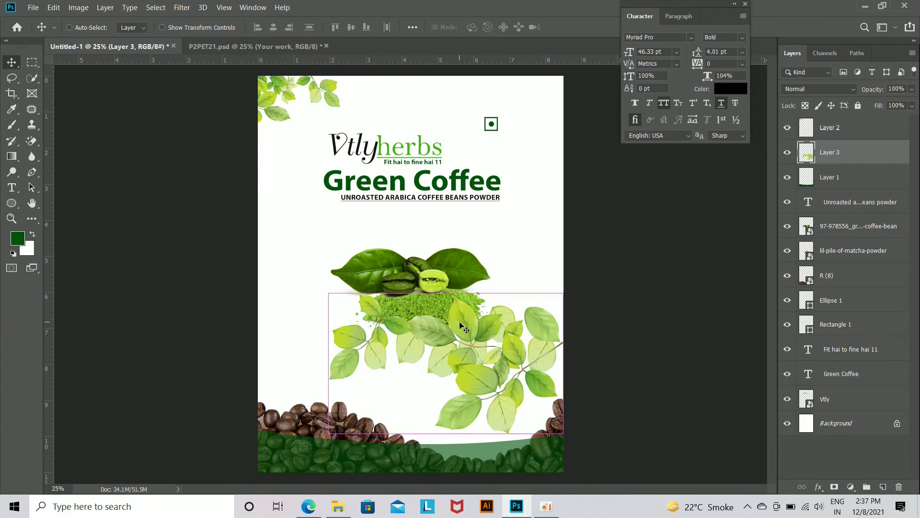
{"action": "key", "text": "ctrl+t"}
{"action": "left_click_drag", "start_coordinate": [564, 434], "coordinate": [484, 393]}
{"action": "left_click_drag", "start_coordinate": [455, 367], "coordinate": [597, 109]}
{"action": "key", "text": "Return"}
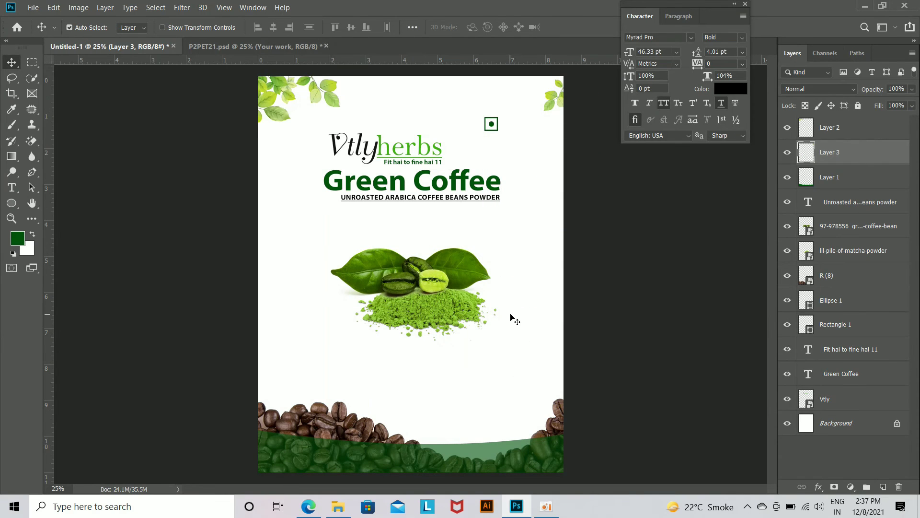
Step: Unlock the background layer and shift the green wave and the brown coffee beans slightly downward
{"action": "key", "text": "ctrl+plus"}
{"action": "key", "text": "ctrl+minus"}
{"action": "left_click", "coordinate": [897, 424]}
{"action": "left_click_drag", "start_coordinate": [519, 445], "coordinate": [520, 458]}
{"action": "left_click_drag", "start_coordinate": [380, 433], "coordinate": [381, 442]}
{"action": "key", "text": "ctrl+semicolon"}
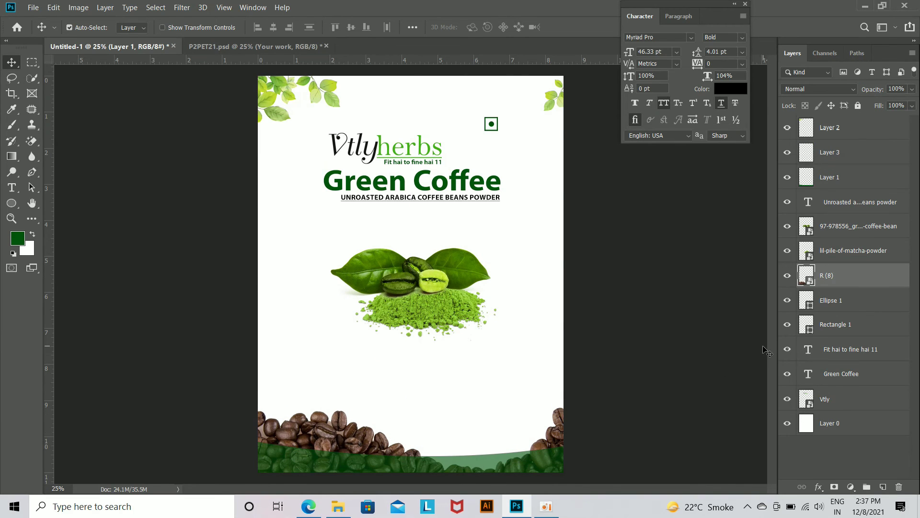
Step: Select all the layers and stamp them into a new merged layer above the others
{"action": "left_click", "coordinate": [858, 423]}
{"action": "left_click", "coordinate": [840, 134], "text": "shift"}
{"action": "key", "text": "ctrl+alt+shift+e"}
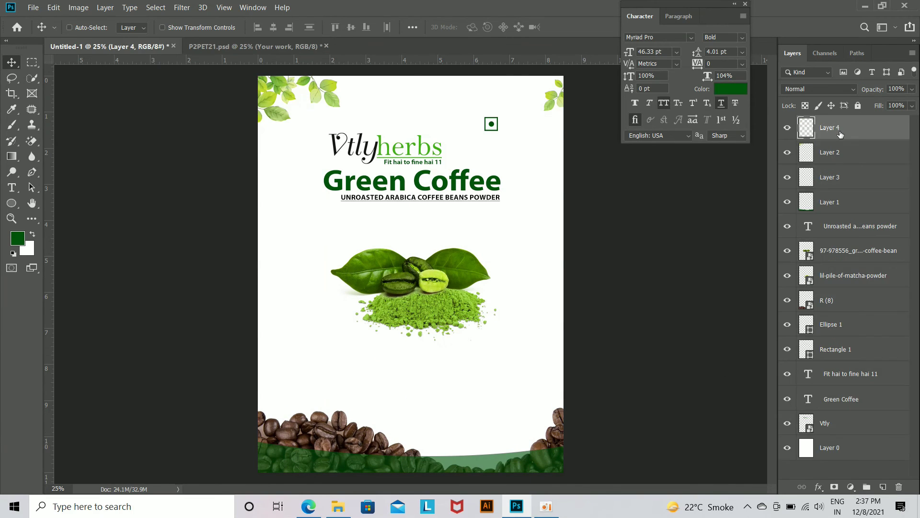
Step: Open the Your work smart object in P2PET21.psd and bring the merged package design into it
{"action": "left_click", "coordinate": [230, 46]}
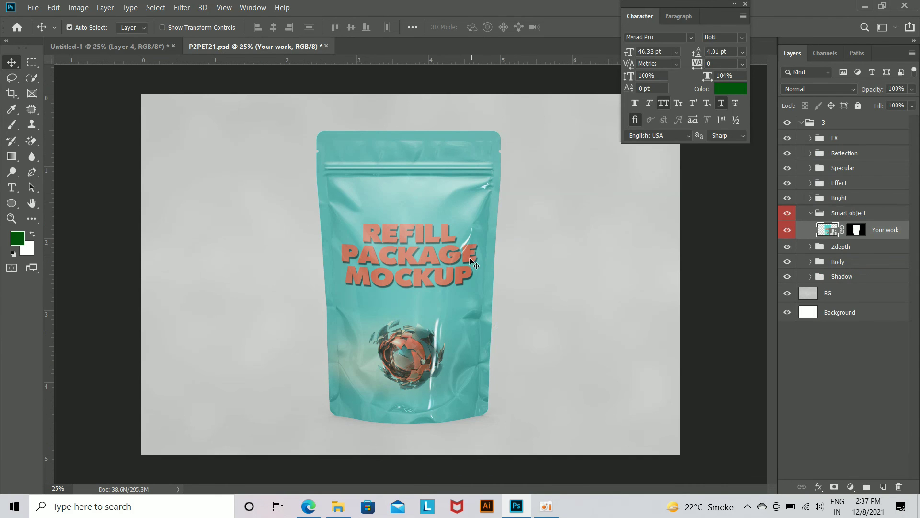
{"action": "double_click", "coordinate": [829, 230]}
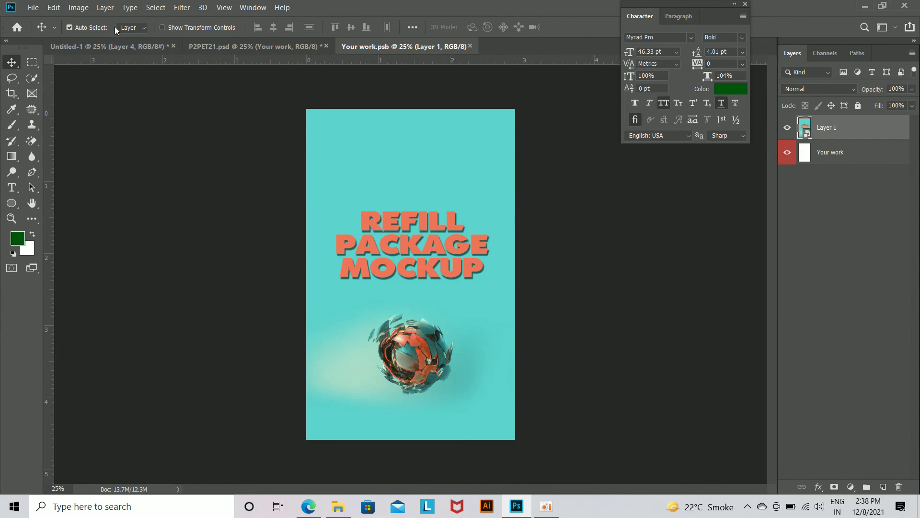
{"action": "left_click", "coordinate": [107, 46]}
{"action": "left_click_drag", "start_coordinate": [419, 226], "coordinate": [447, 273]}
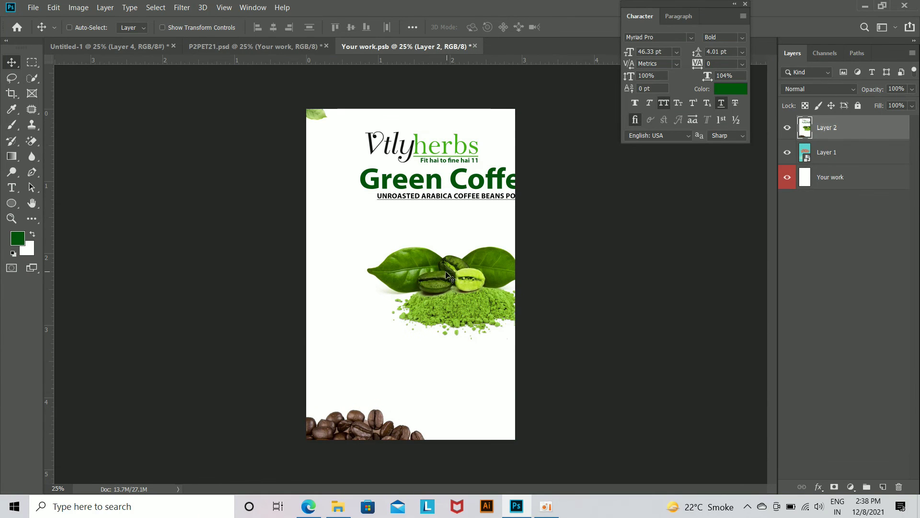
Step: Scale and stretch the package design so it fills the entire smart object canvas
{"action": "key", "text": "ctrl+t"}
{"action": "left_click_drag", "start_coordinate": [600, 272], "coordinate": [498, 285]}
{"action": "left_click_drag", "start_coordinate": [492, 401], "coordinate": [523, 401]}
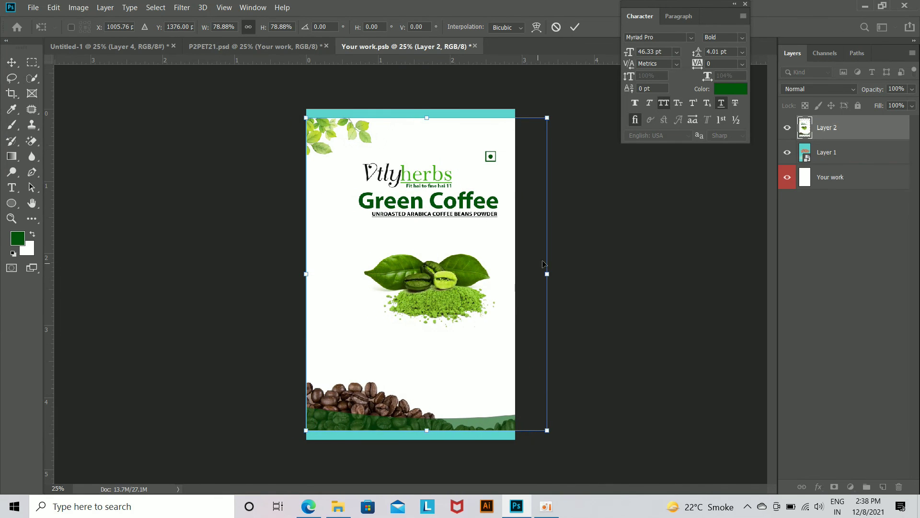
{"action": "left_click_drag", "start_coordinate": [548, 274], "coordinate": [515, 273]}
{"action": "left_click_drag", "start_coordinate": [416, 118], "coordinate": [419, 109]}
{"action": "left_click_drag", "start_coordinate": [417, 430], "coordinate": [416, 441]}
{"action": "key", "text": "Return"}
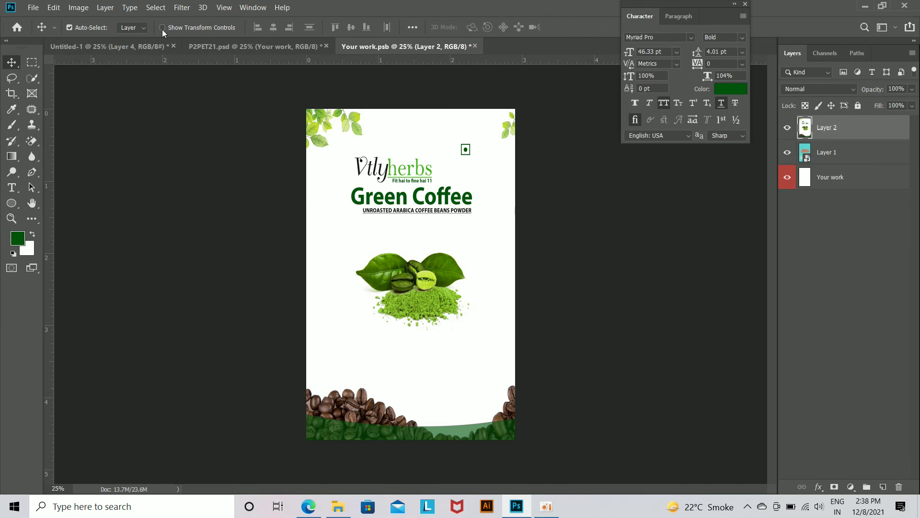
Step: Save the edited smart object and return to the P2PET21.psd pouch mockup
{"action": "left_click", "coordinate": [33, 7]}
{"action": "left_click", "coordinate": [56, 133]}
{"action": "left_click", "coordinate": [255, 46]}
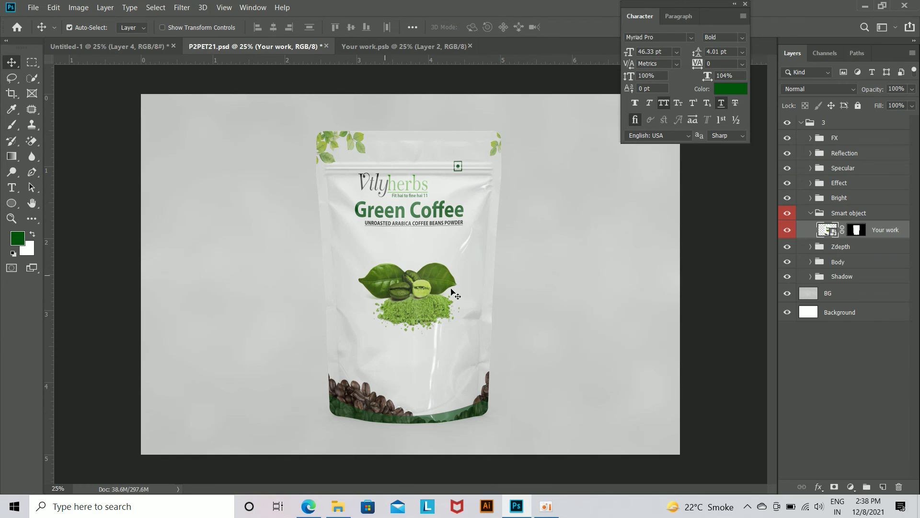
{"action": "key", "text": "ctrl+plus"}
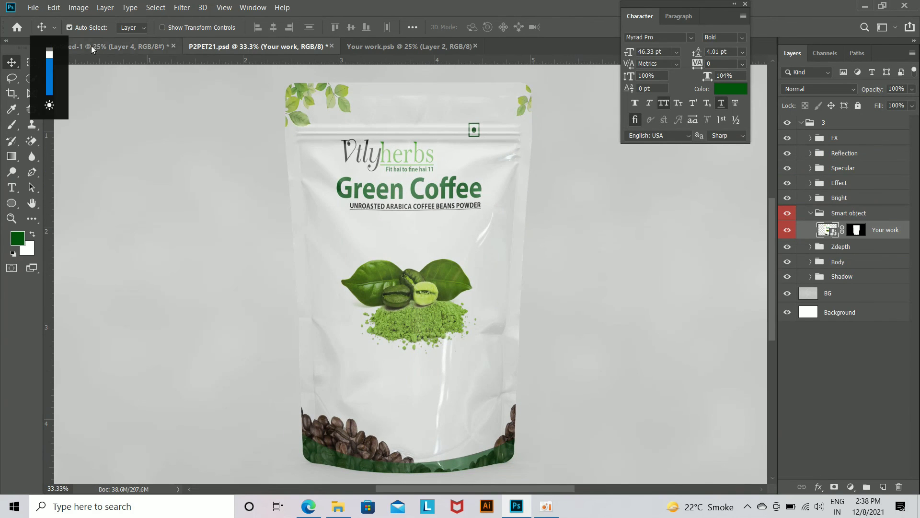
{"action": "left_click", "coordinate": [105, 51]}
{"action": "left_click", "coordinate": [259, 46]}
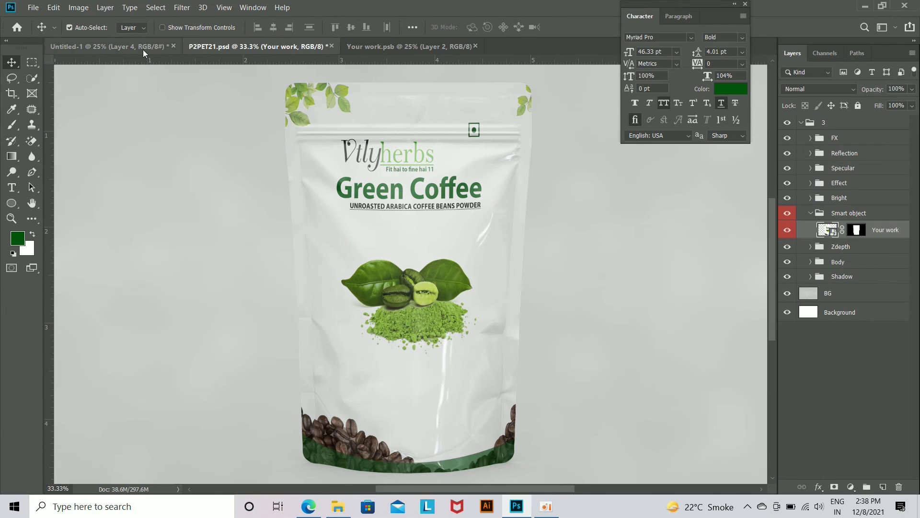